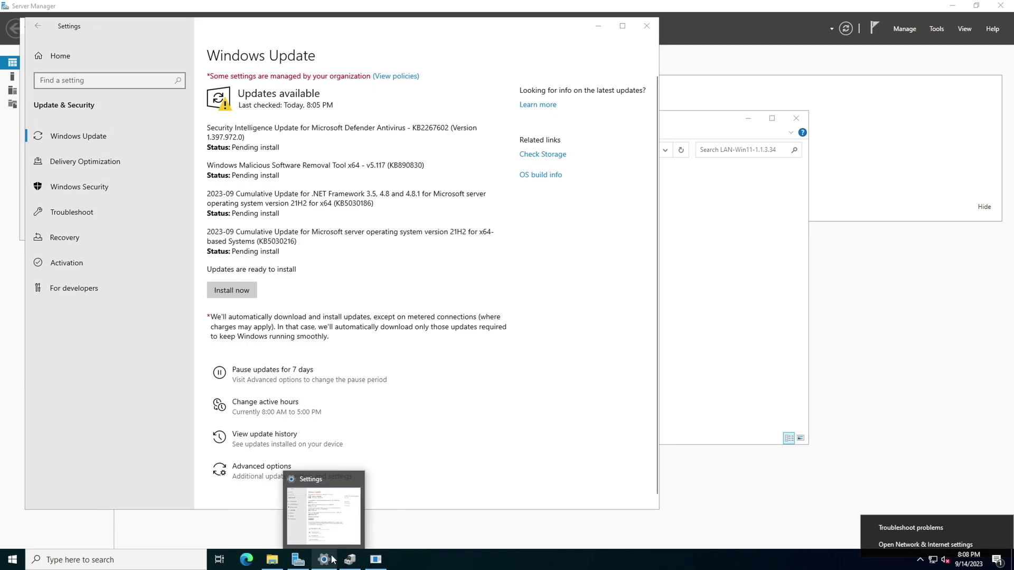
# Switch to Device Manager and collapse the System devices category.
pyautogui.click(341, 559)
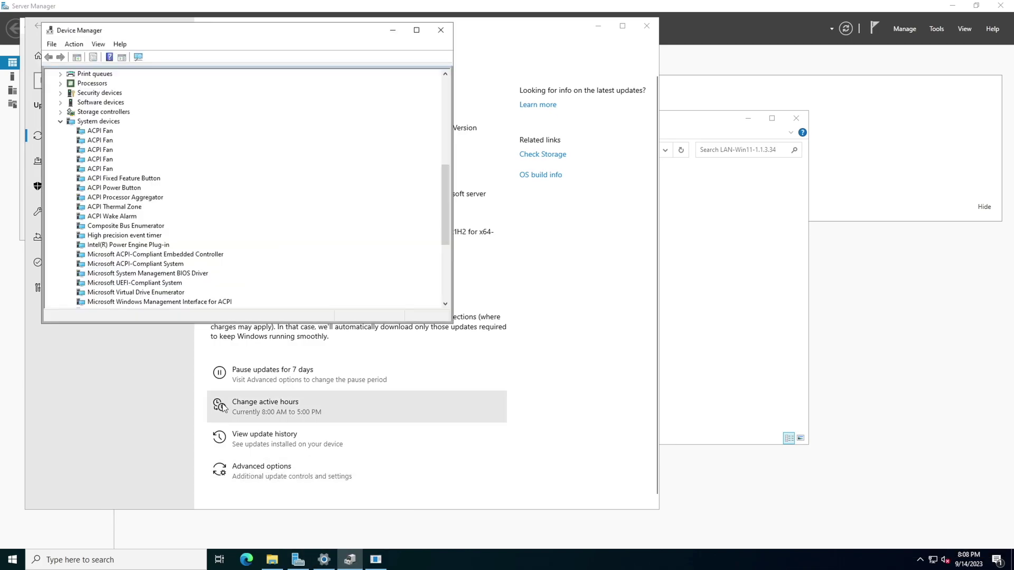
pyautogui.click(61, 122)
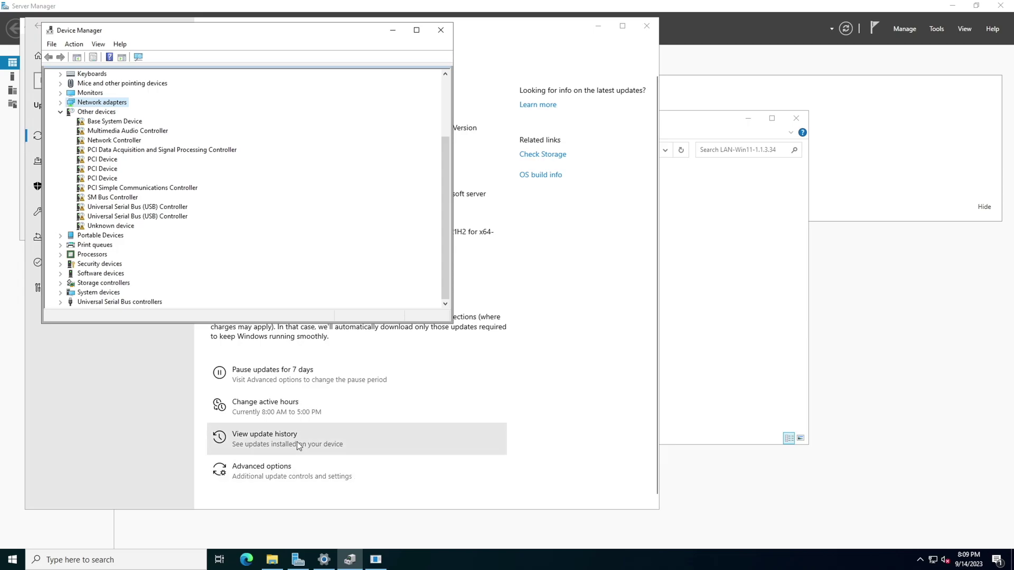
# Switch to File Explorer and launch WirelessSetup from the Wireless-Win10_Win11-22.230.0.8 folder inside Intel NUC 12 Drivers.
pyautogui.click(272, 559)
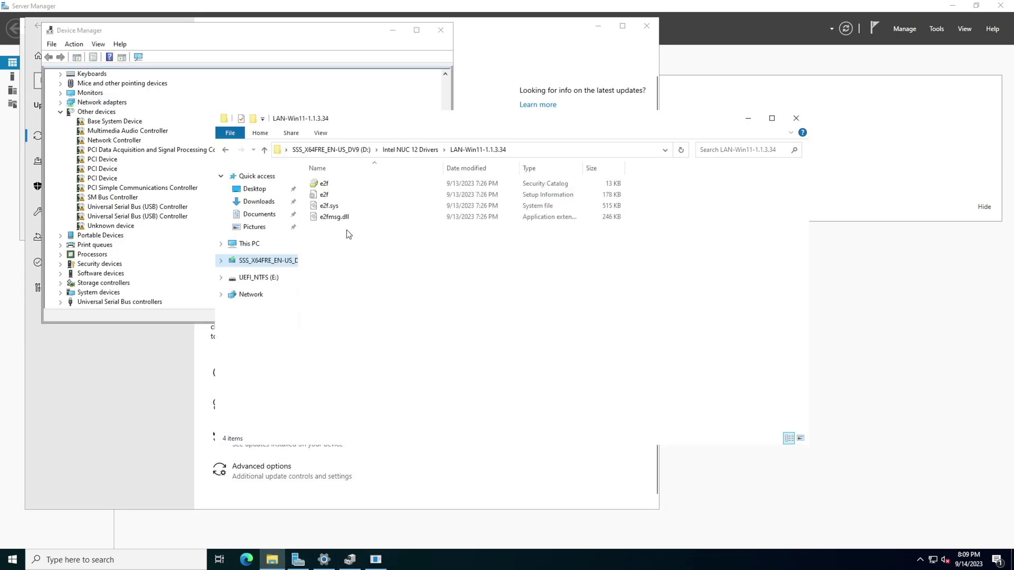
pyautogui.click(407, 153)
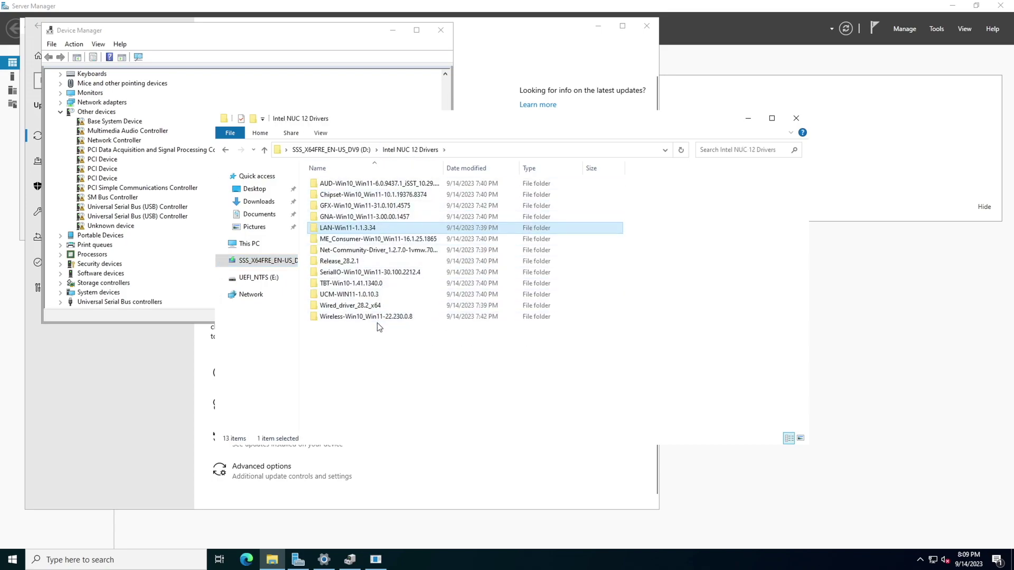
pyautogui.moveTo(378, 321)
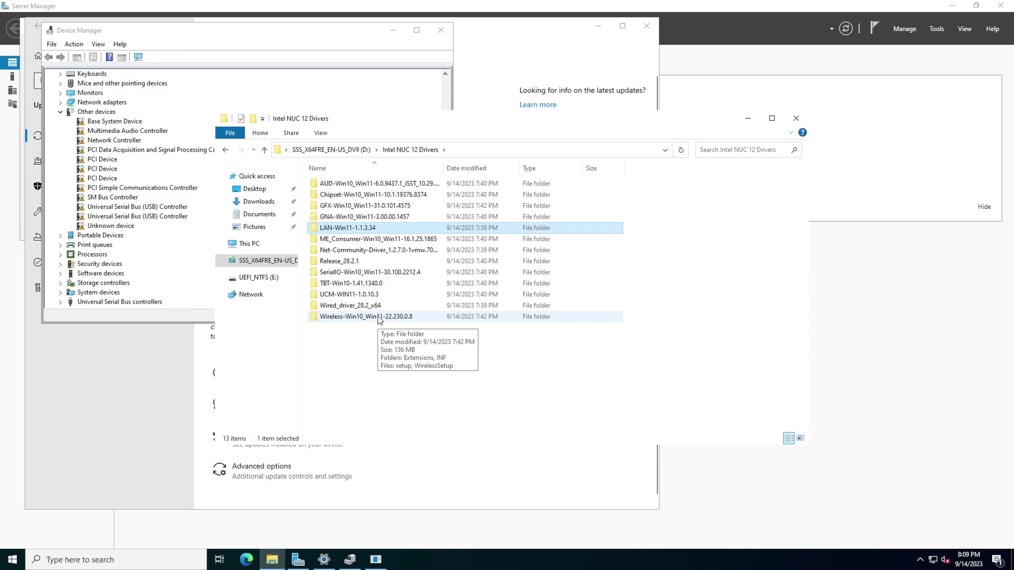
pyautogui.doubleClick(378, 317)
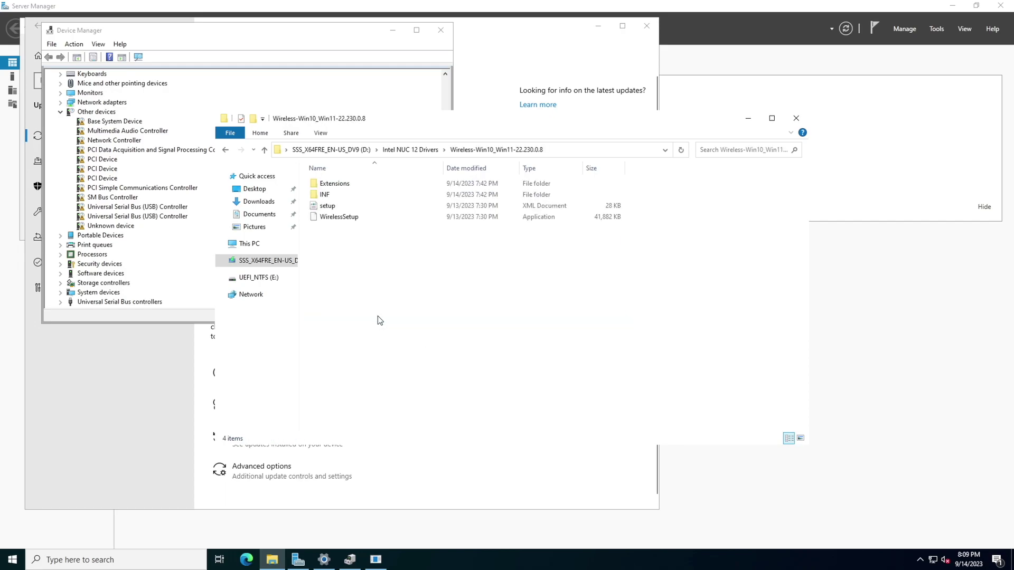
pyautogui.doubleClick(357, 221)
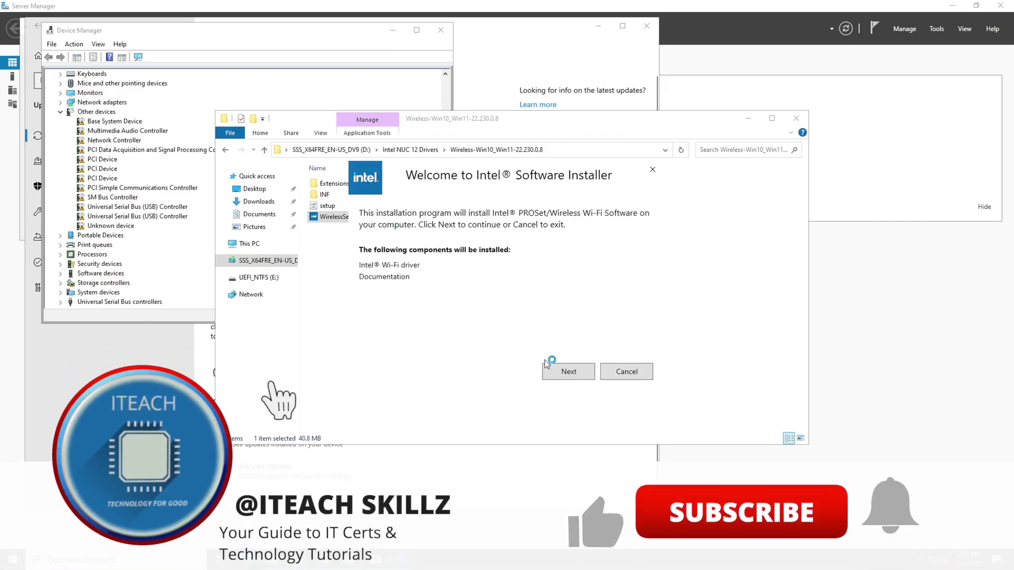
# Accept the license terms, try to install the Intel PROSet/Wireless Wi-Fi Software, and close the installer.
pyautogui.click(564, 370)
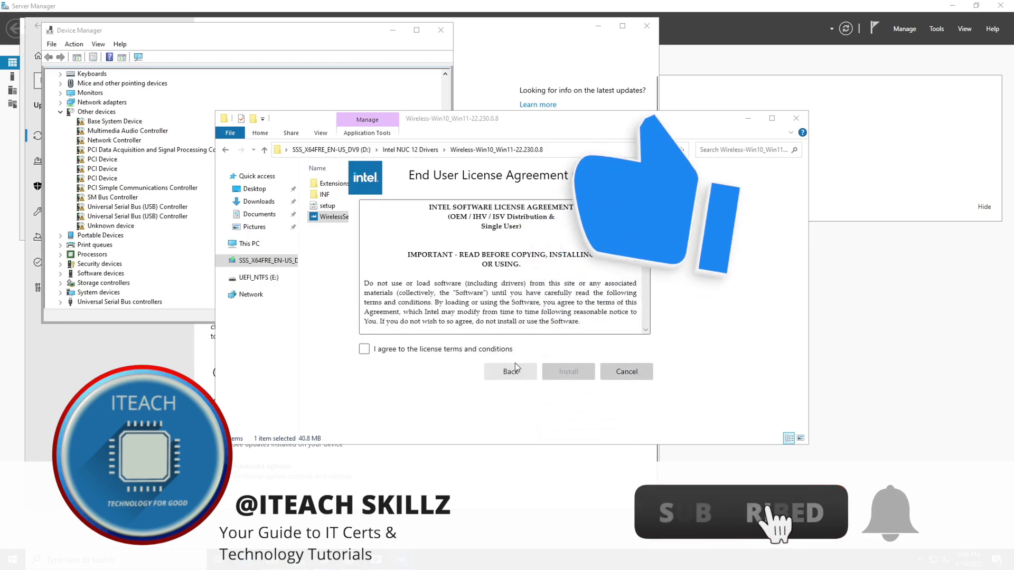
pyautogui.click(502, 353)
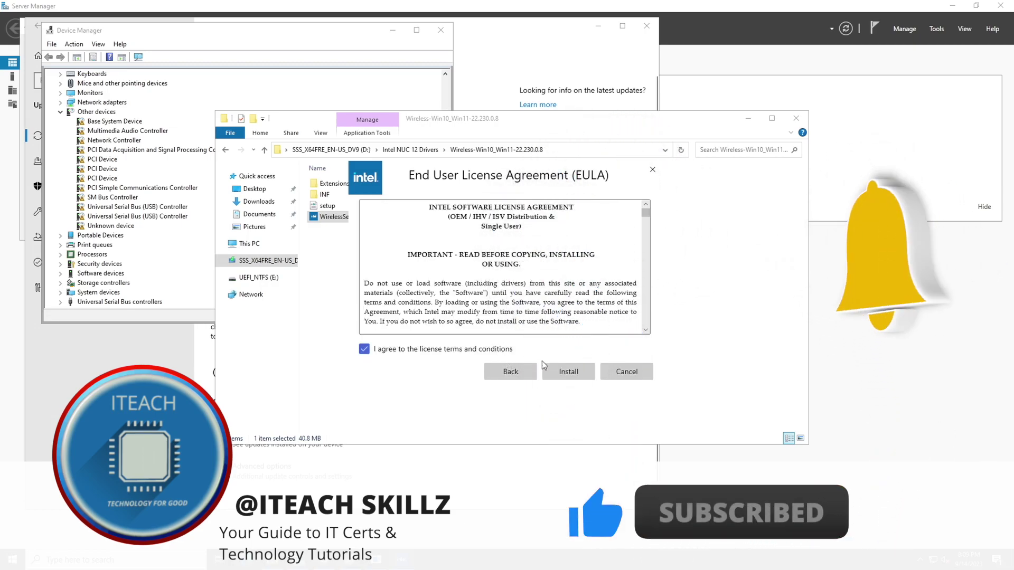
pyautogui.click(561, 373)
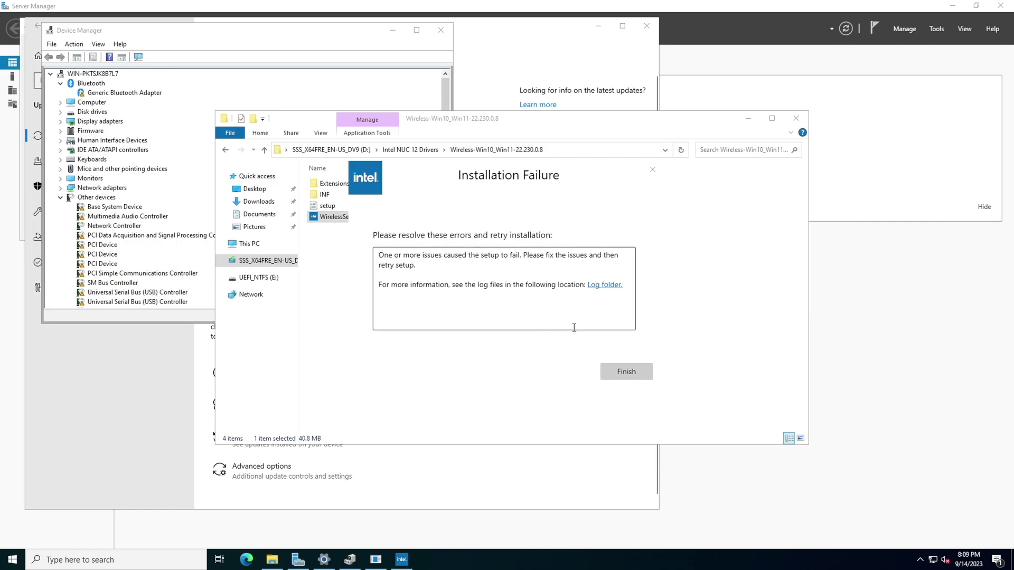
pyautogui.click(619, 372)
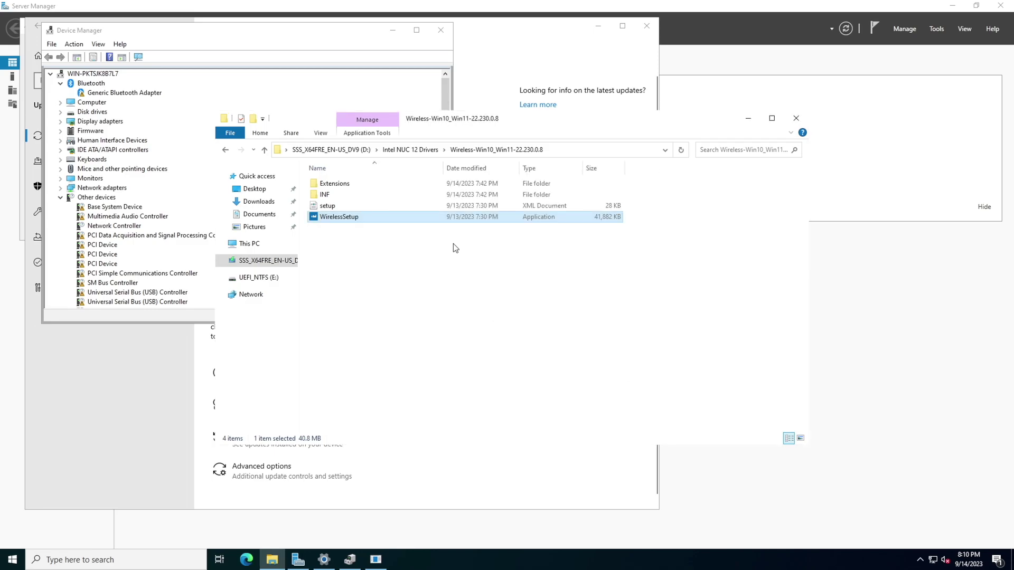
# Launch Setup from the nested AUD-Win10_Win11-6.0.9437.1 driver folder in Intel NUC 12 Drivers and start the Realtek Audio Driver installation.
pyautogui.click(429, 152)
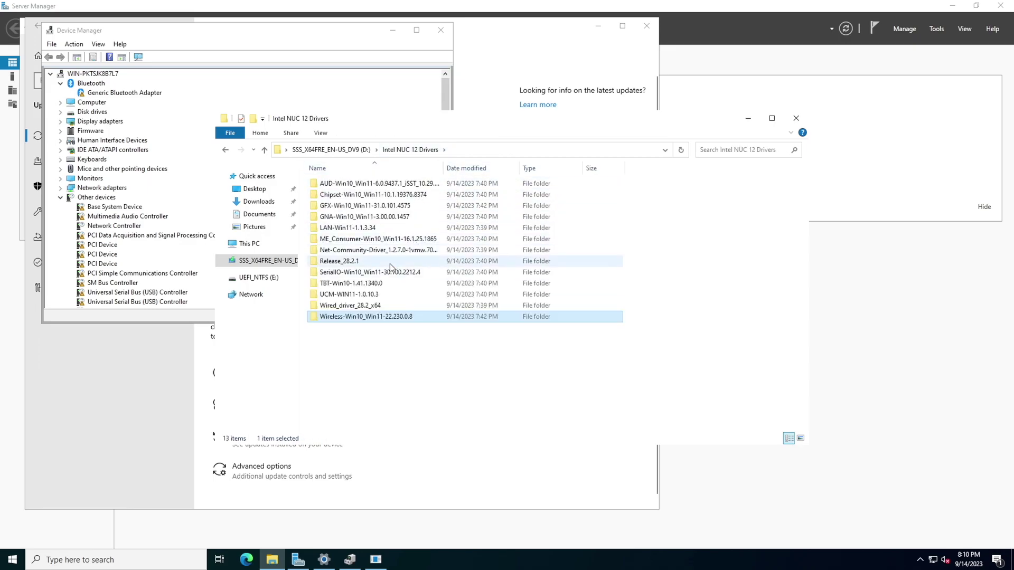
pyautogui.doubleClick(368, 190)
pyautogui.doubleClick(366, 186)
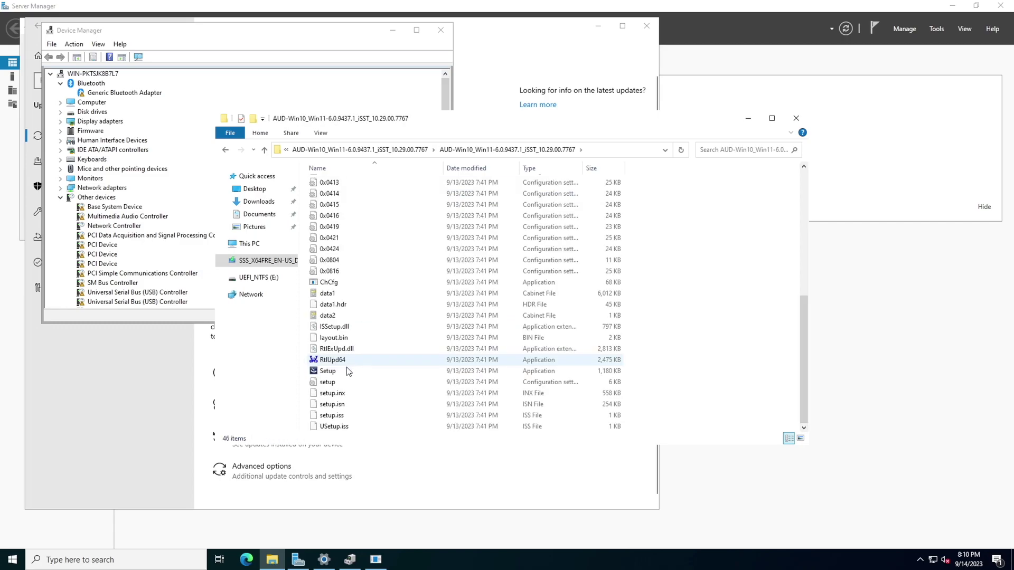
pyautogui.doubleClick(343, 371)
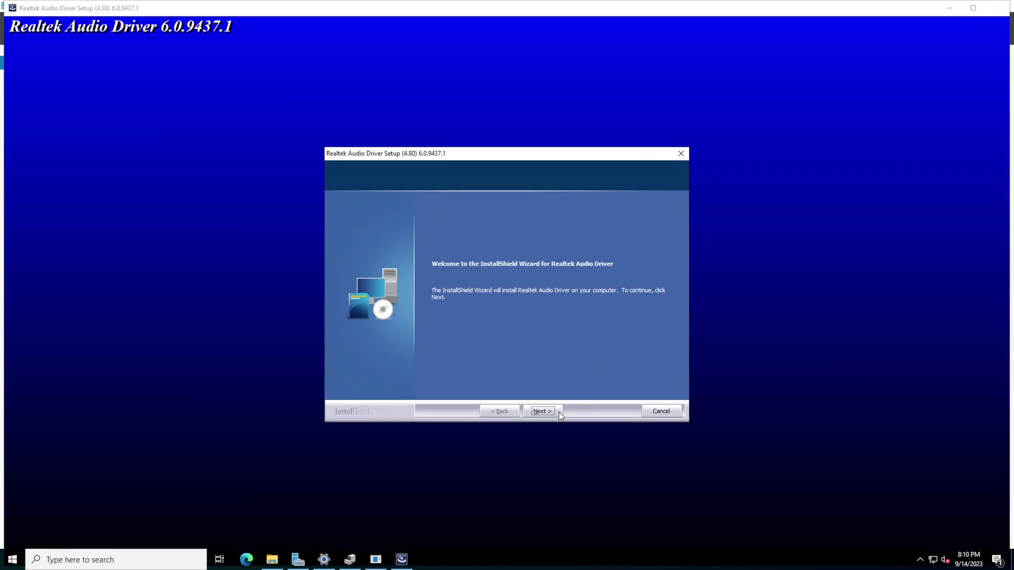
pyautogui.click(542, 411)
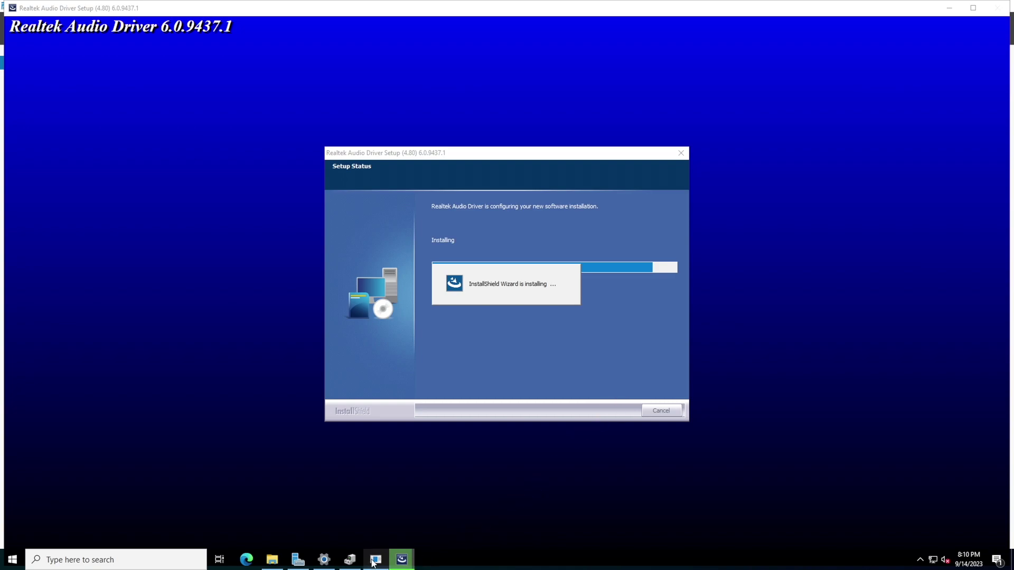
# Check the device list in Device Manager, and finish the Realtek setup with the option "No, I will restart my computer later".
pyautogui.click(350, 560)
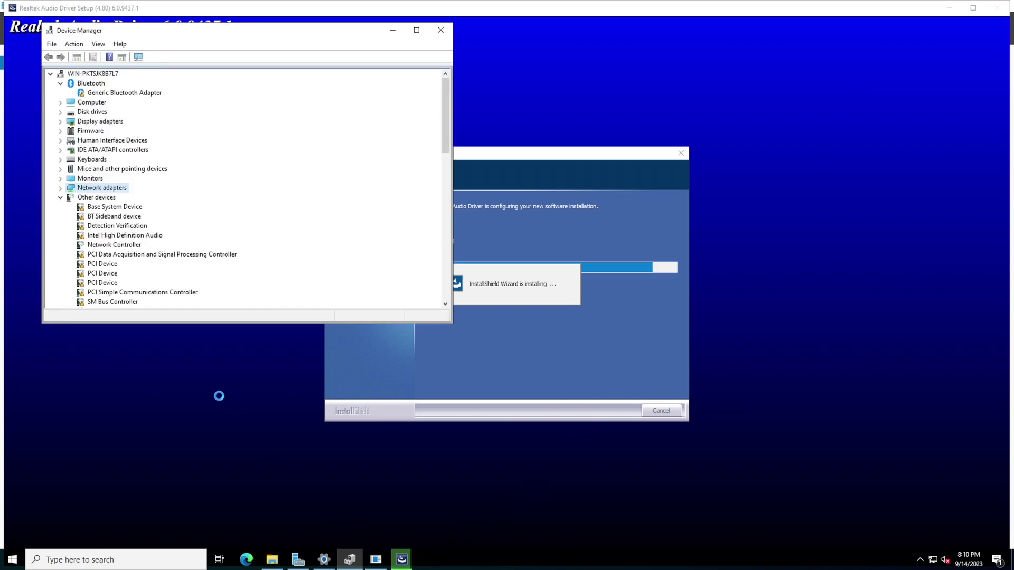
pyautogui.scroll(-2, 145, 248)
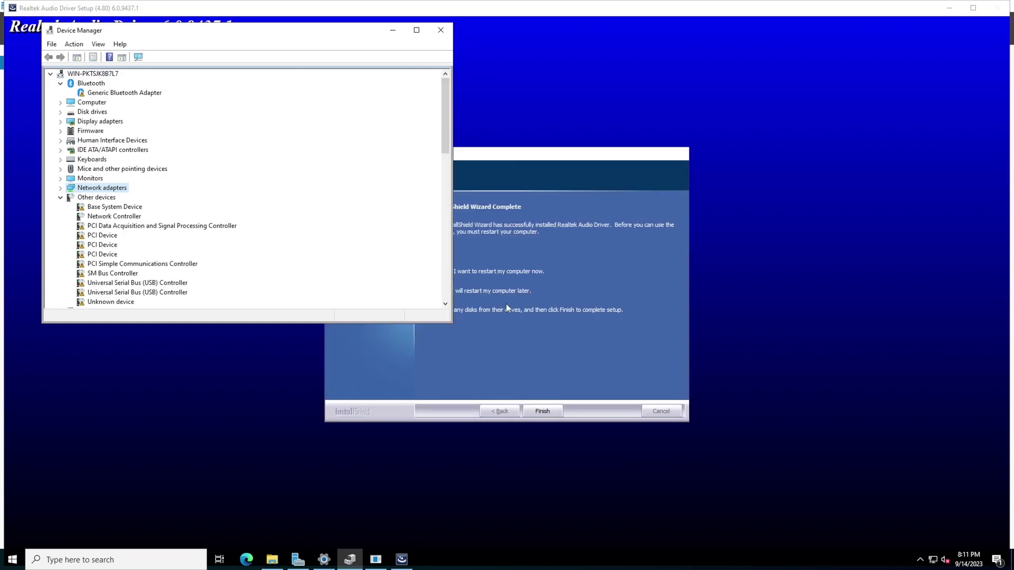
pyautogui.click(524, 328)
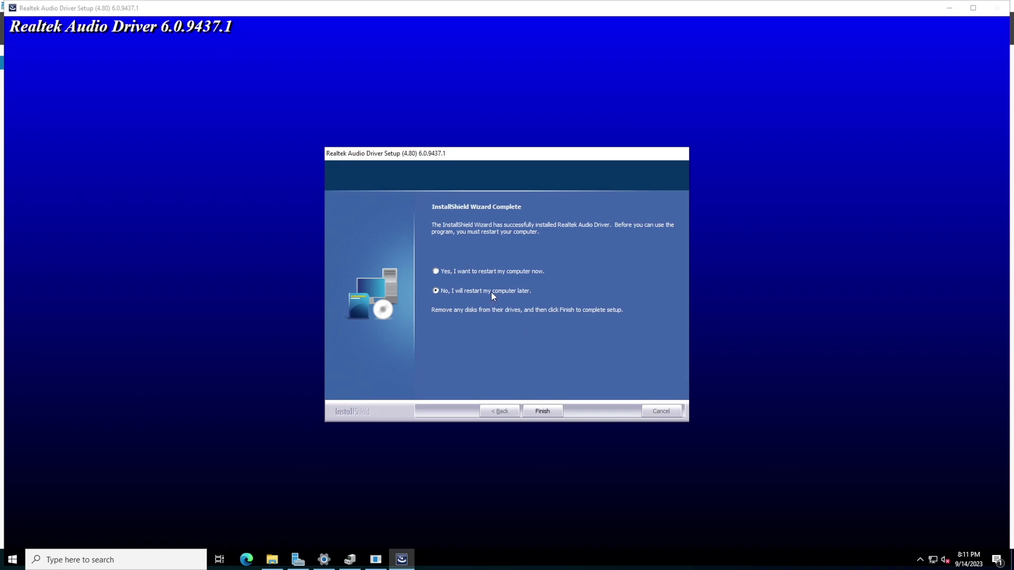
pyautogui.click(540, 408)
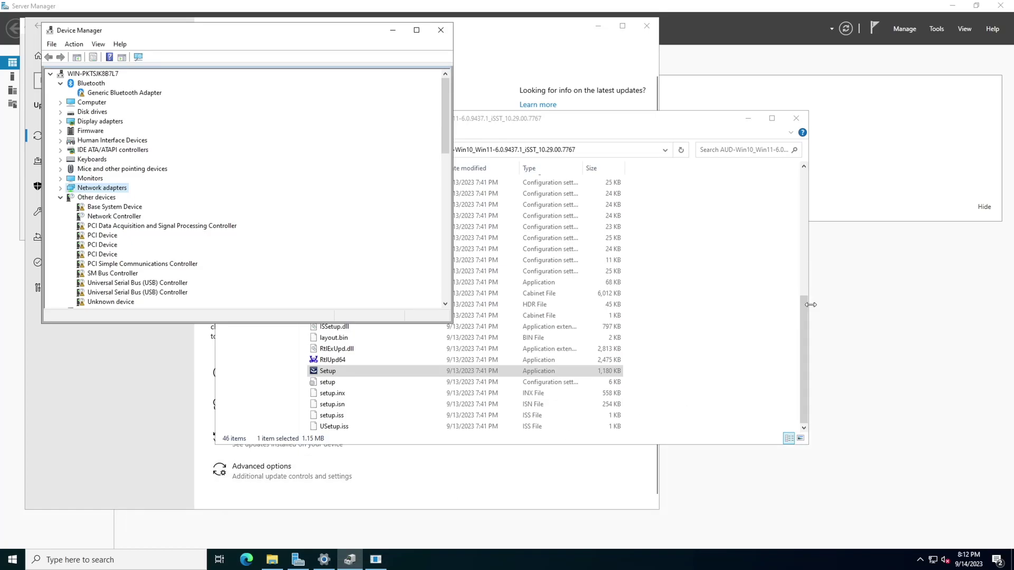
# Switch to Server Manager and open the Services console.
pyautogui.click(872, 246)
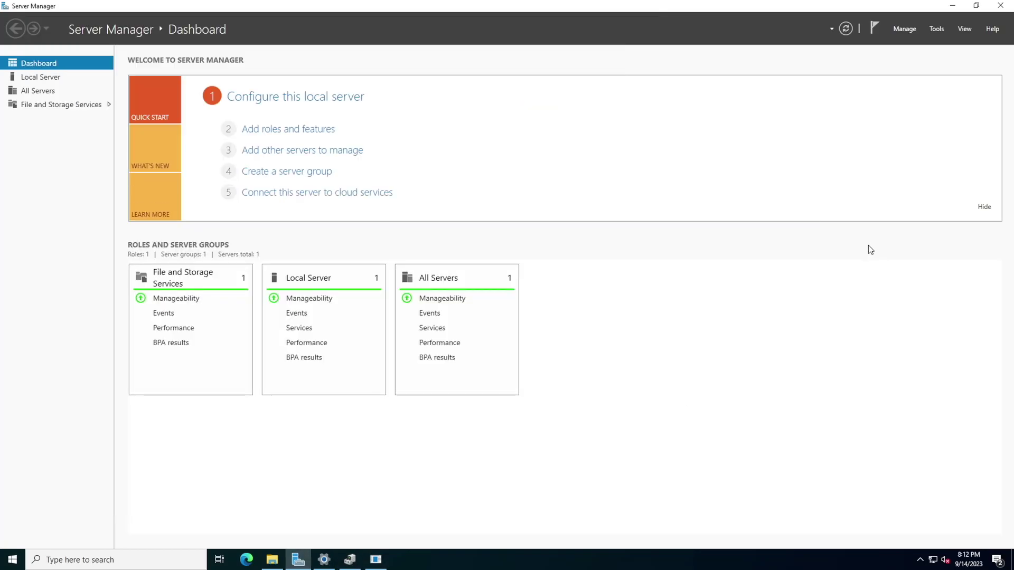
pyautogui.click(933, 30)
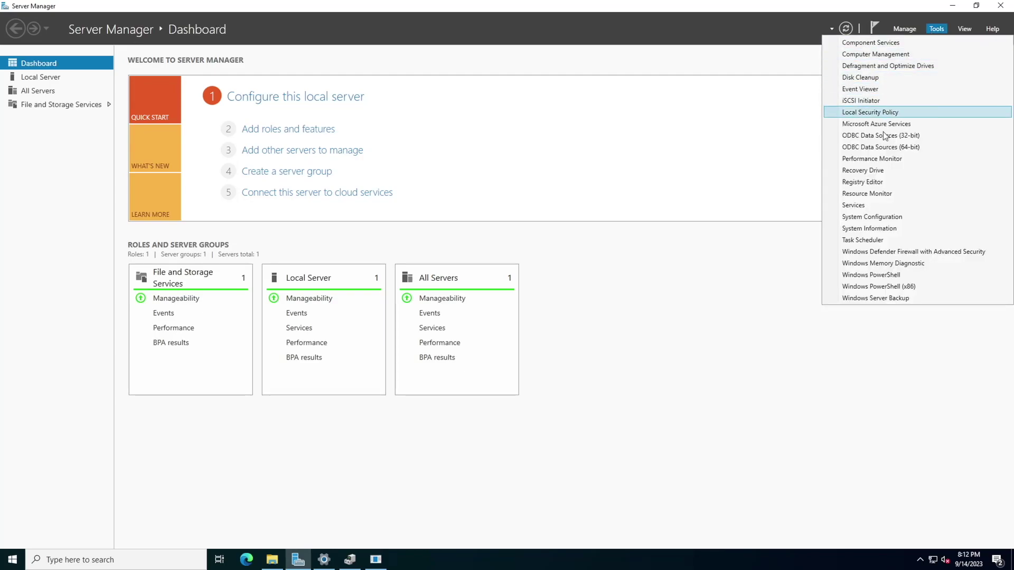
pyautogui.click(869, 208)
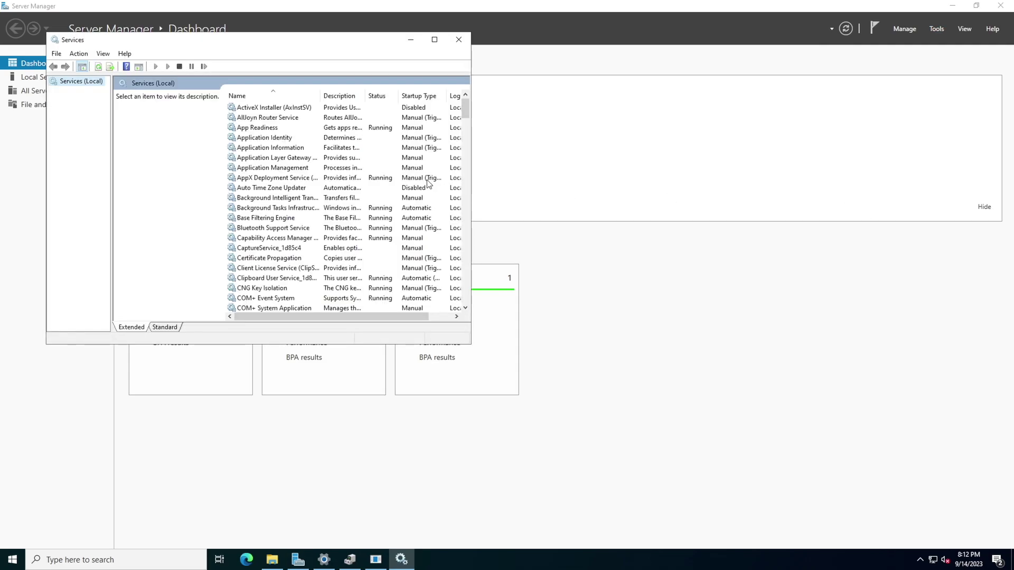
# Locate the Windows Audio service in the services list and open its properties.
pyautogui.scroll(-3, 285, 182)
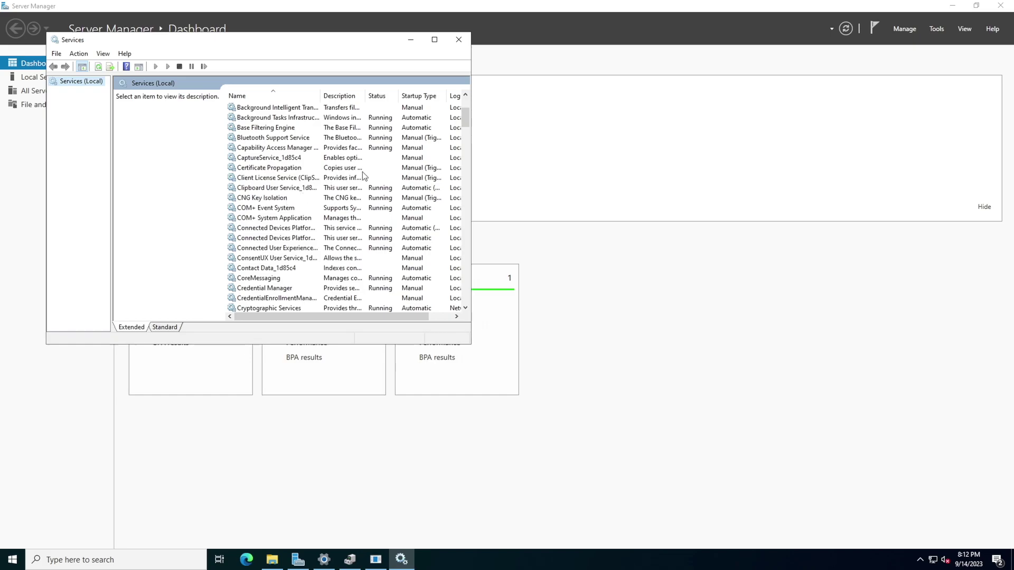
pyautogui.moveTo(466, 117); pyautogui.dragTo(465, 275)
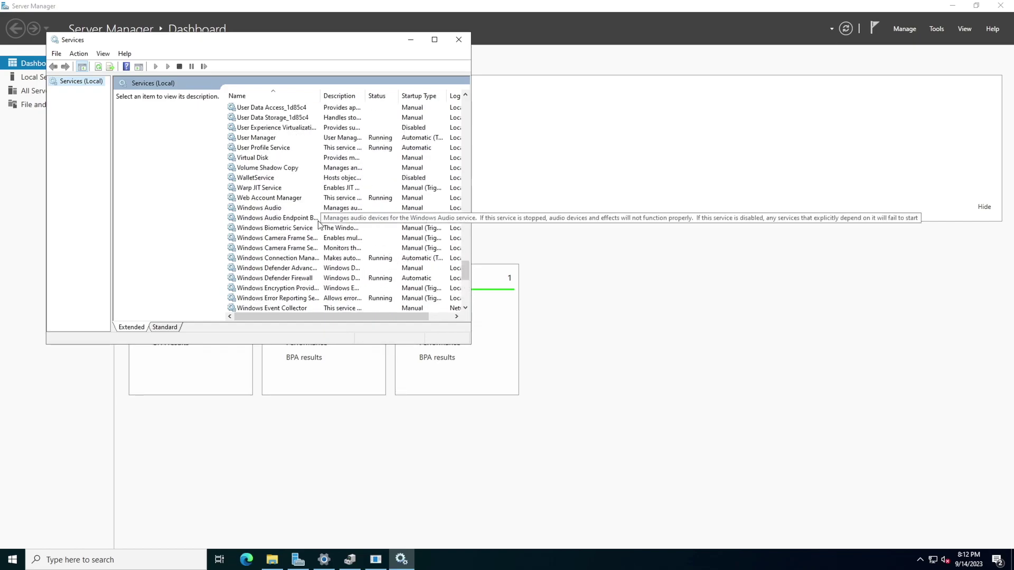
pyautogui.click(274, 209)
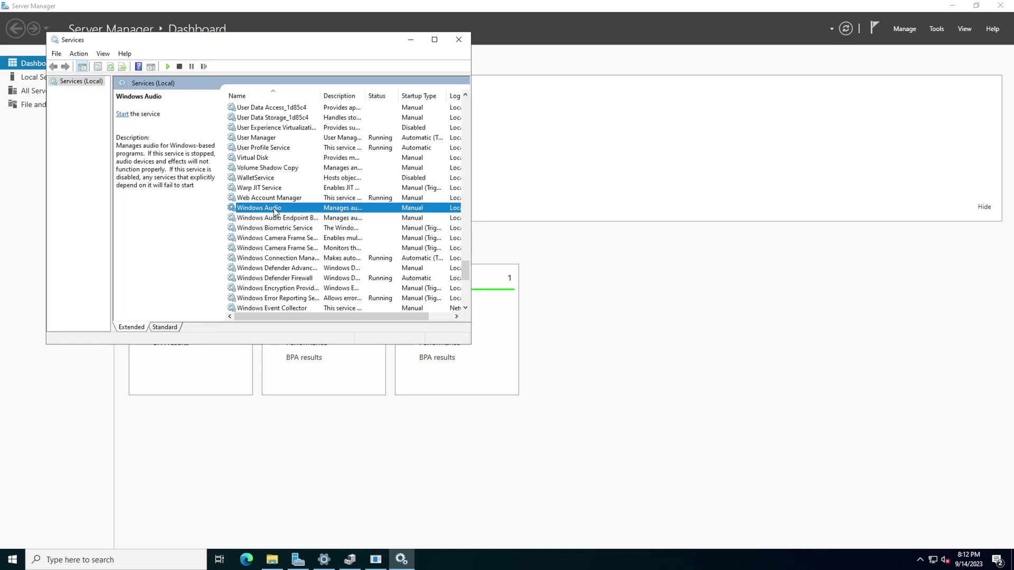
pyautogui.rightClick(274, 208)
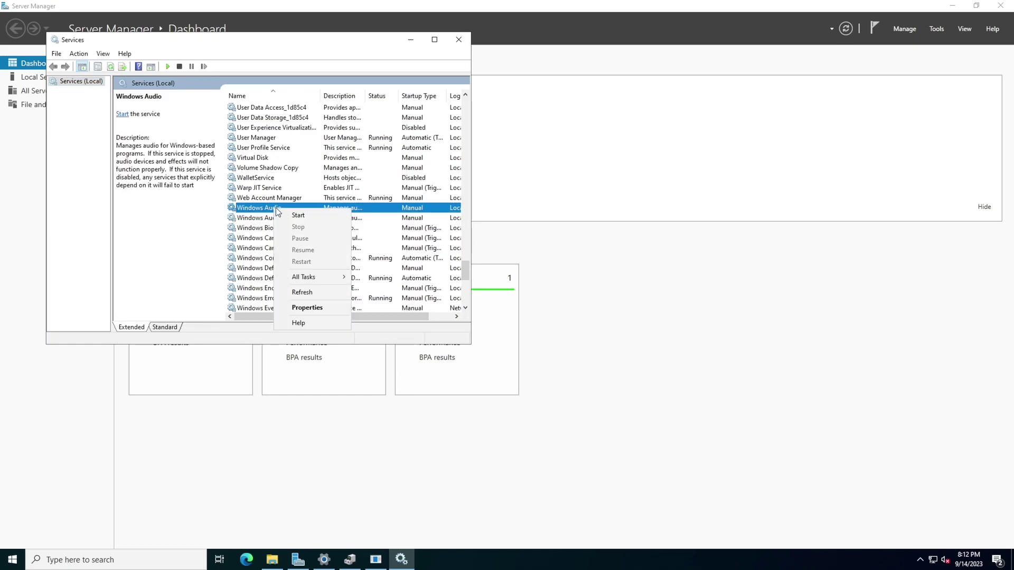
pyautogui.click(309, 306)
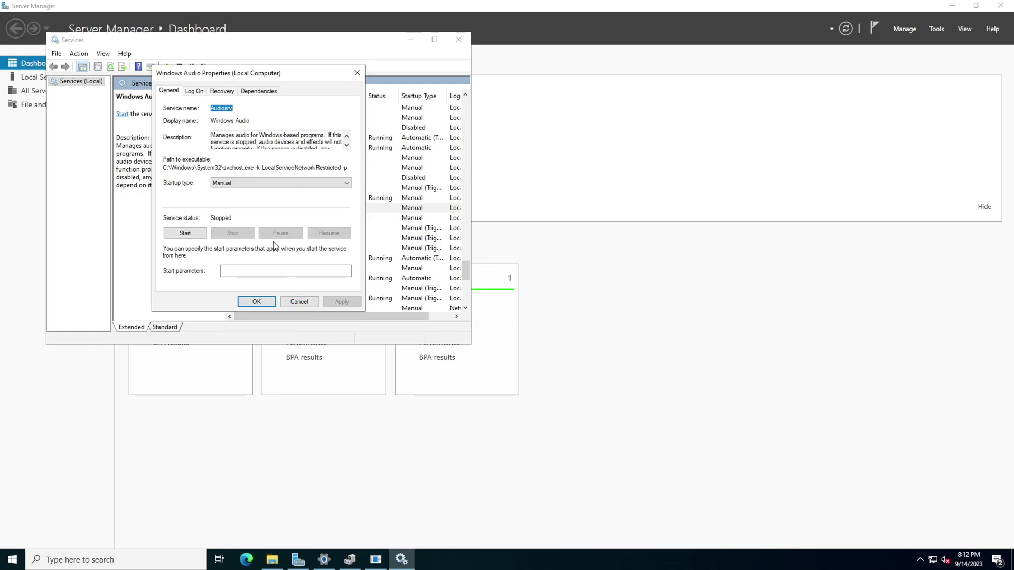
# Set the Windows Audio startup type to Automatic, apply it, start the service and close its properties.
pyautogui.click(271, 185)
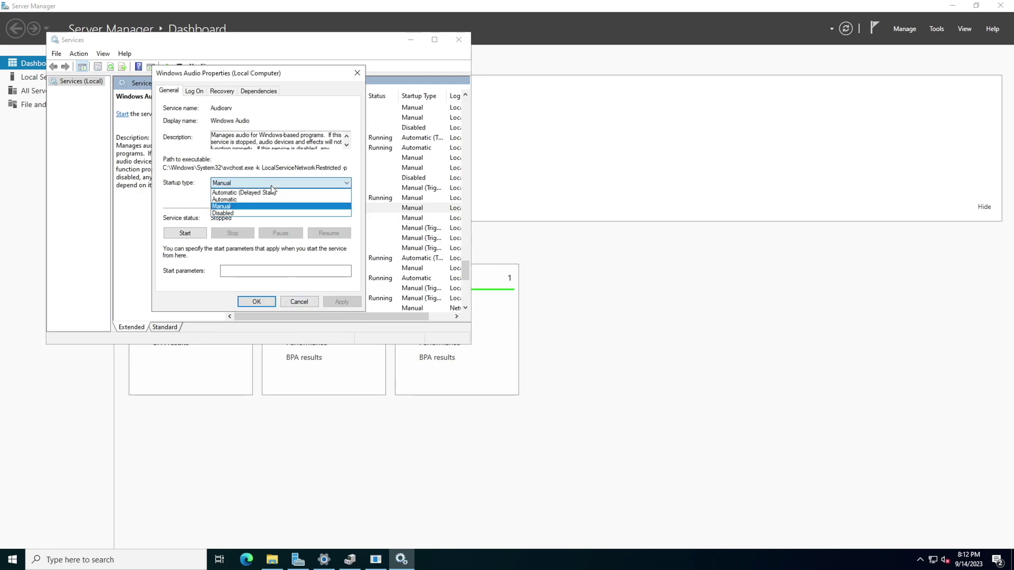
pyautogui.click(249, 197)
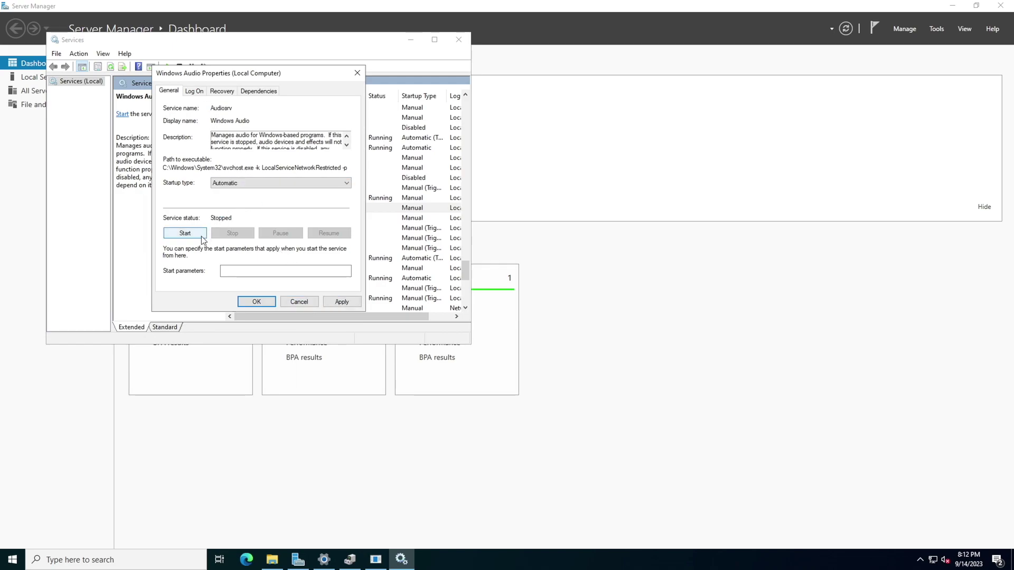
pyautogui.click(337, 299)
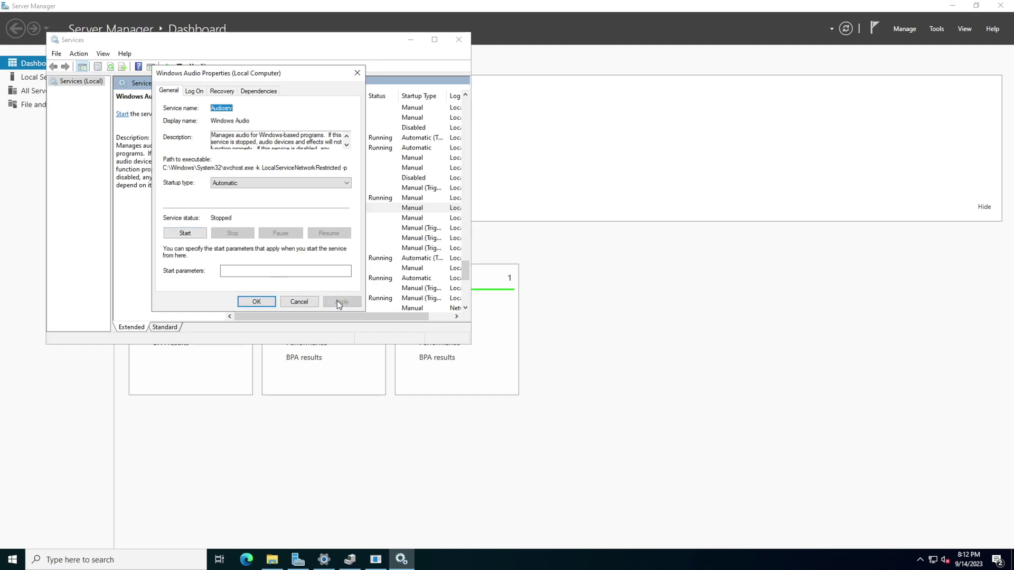
pyautogui.click(194, 236)
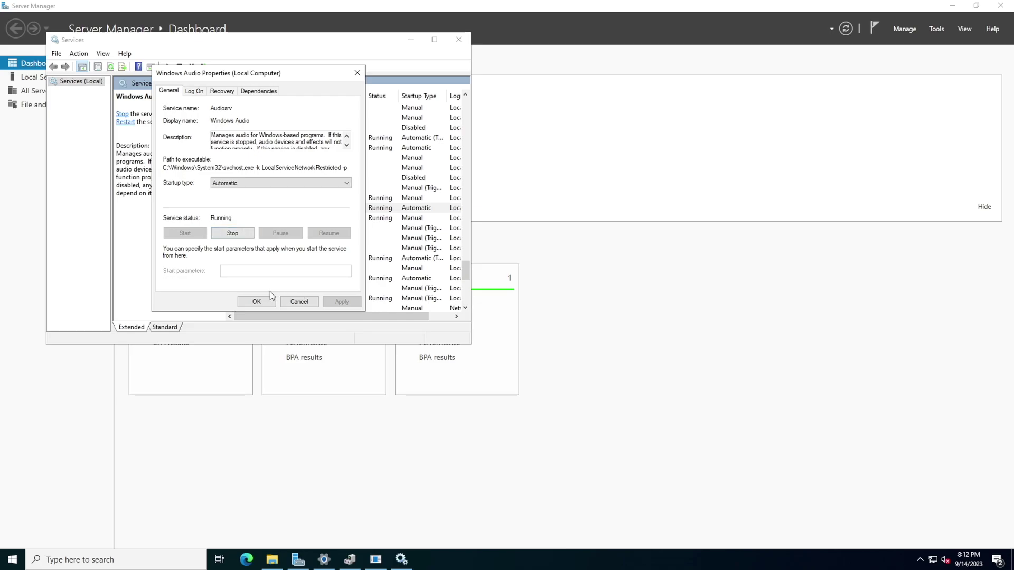
pyautogui.click(258, 301)
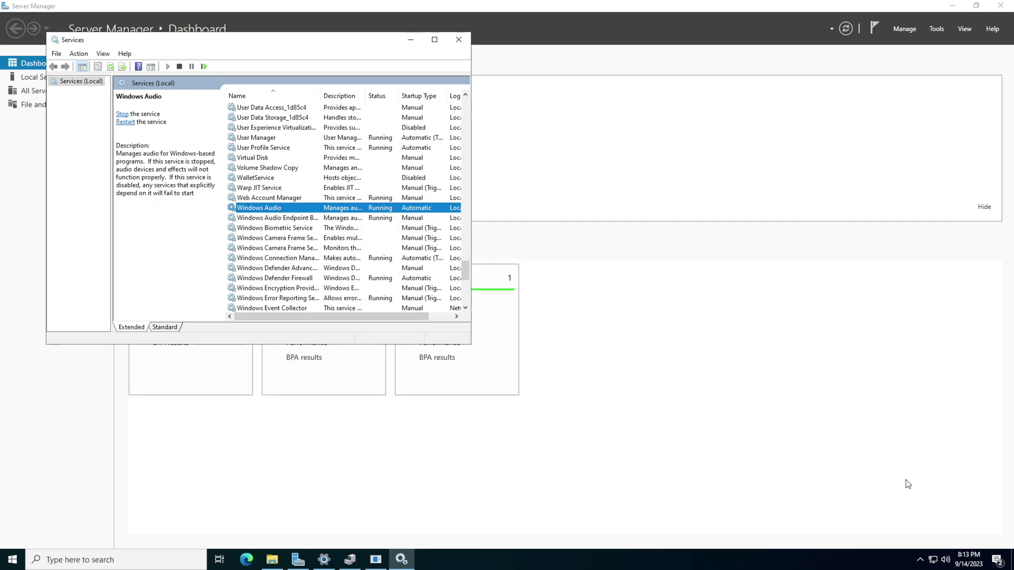
# Raise the Realtek speaker volume to 72.
pyautogui.click(945, 560)
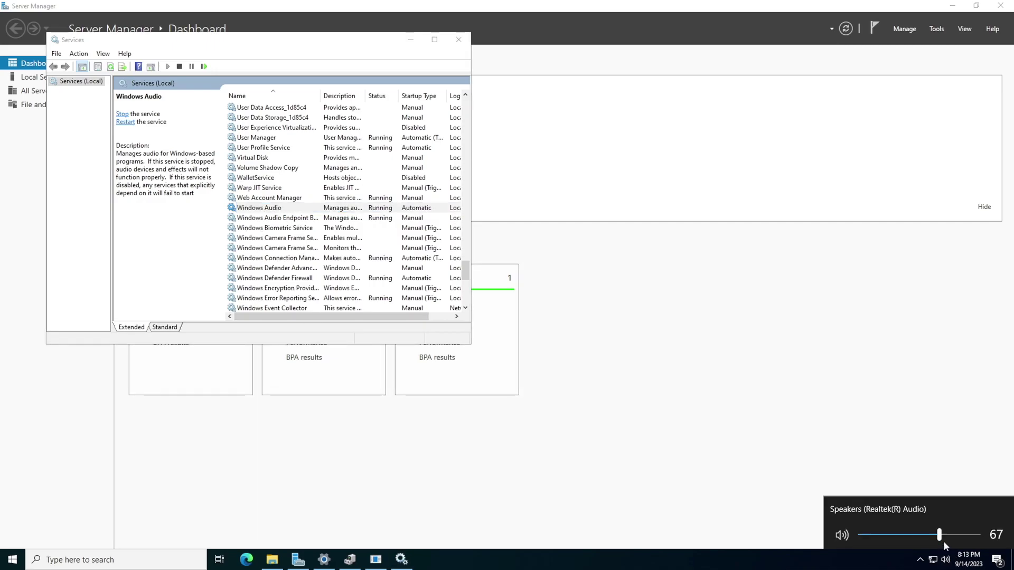
pyautogui.moveTo(941, 535)
pyautogui.mouseDown()
pyautogui.moveTo(957, 535)
pyautogui.moveTo(945, 535)
pyautogui.mouseUp()
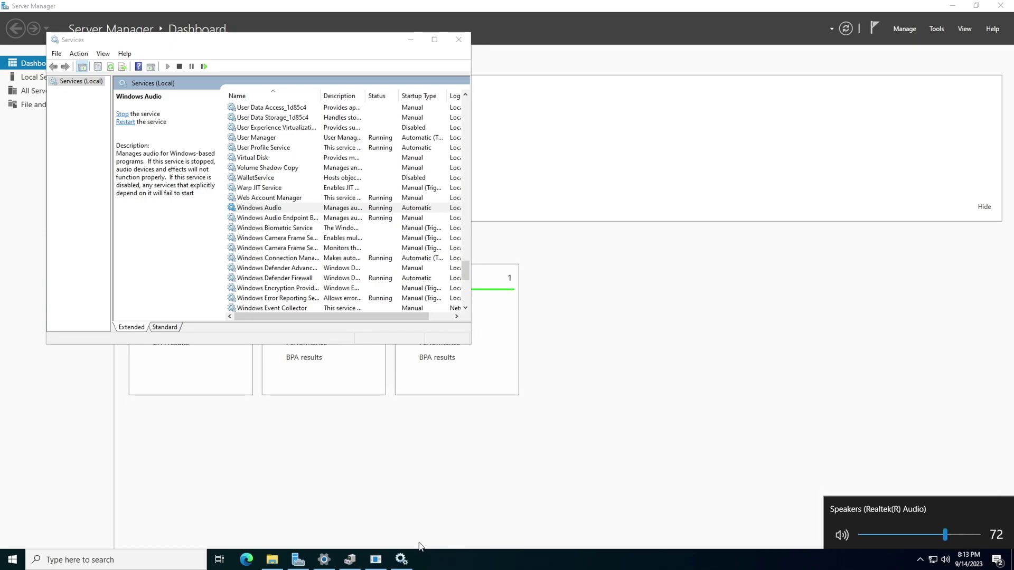
# Switch to File Explorer, open the Chipset-Win10_Win11-10.1.19376.8374 folder in Intel NUC 12 Drivers and launch SetupChipset.
pyautogui.click(280, 563)
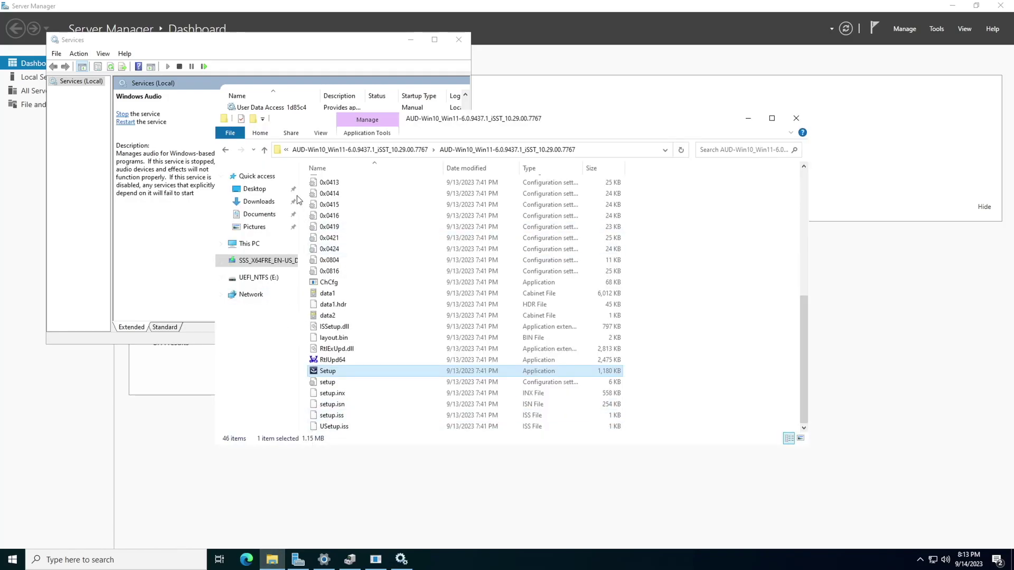
pyautogui.click(227, 151)
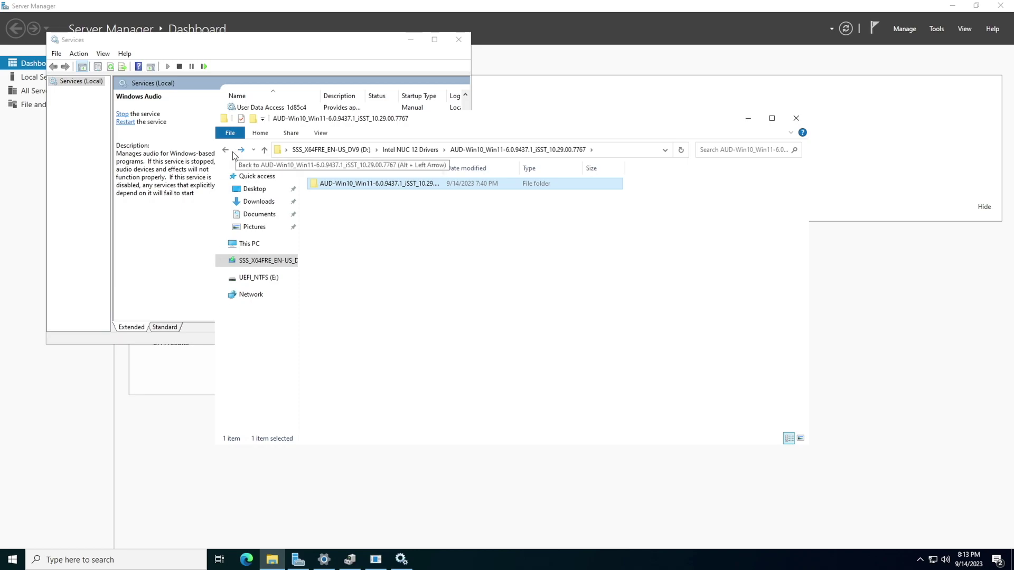
pyautogui.click(230, 151)
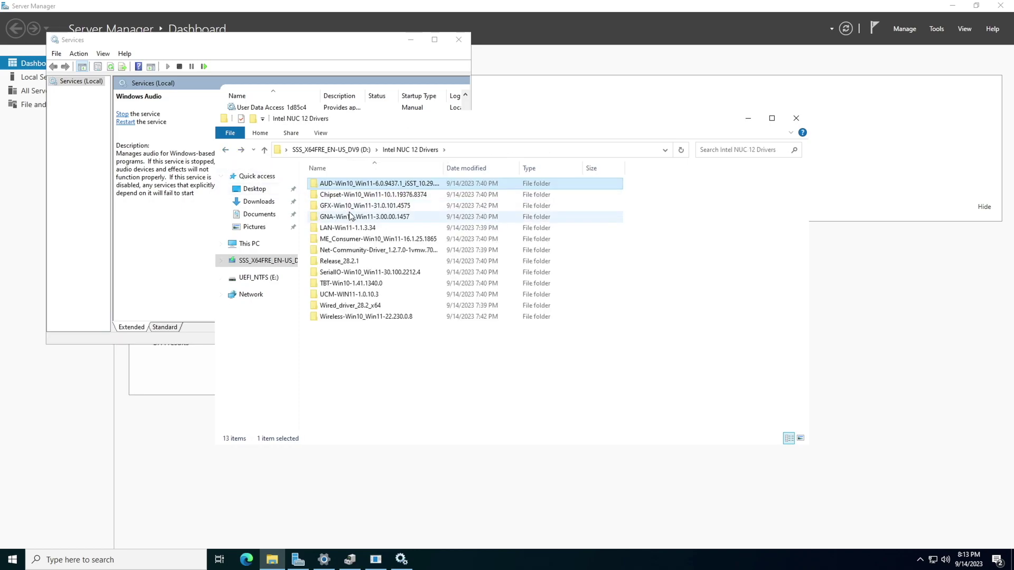
pyautogui.click(364, 197)
pyautogui.doubleClick(364, 196)
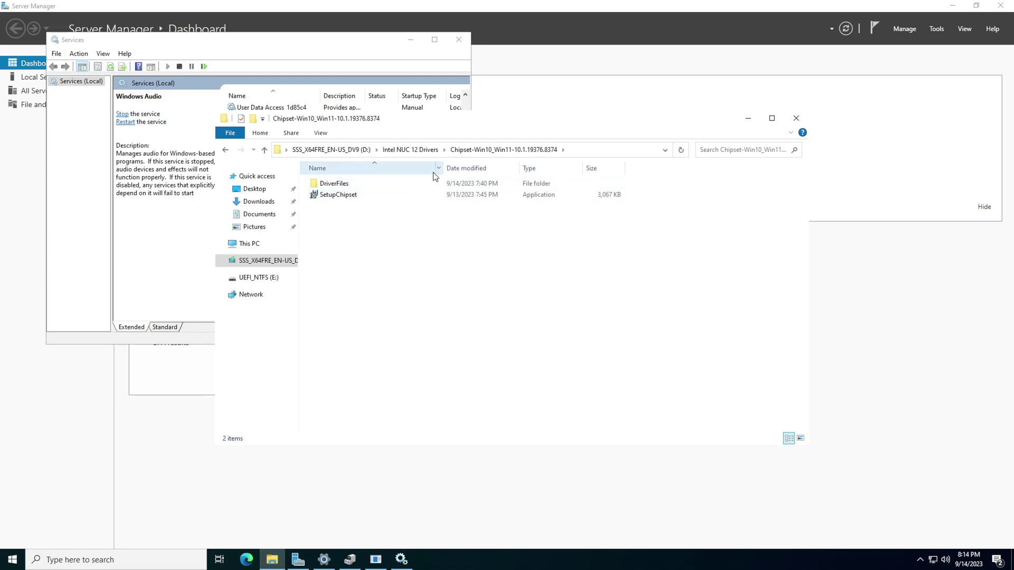
pyautogui.click(427, 151)
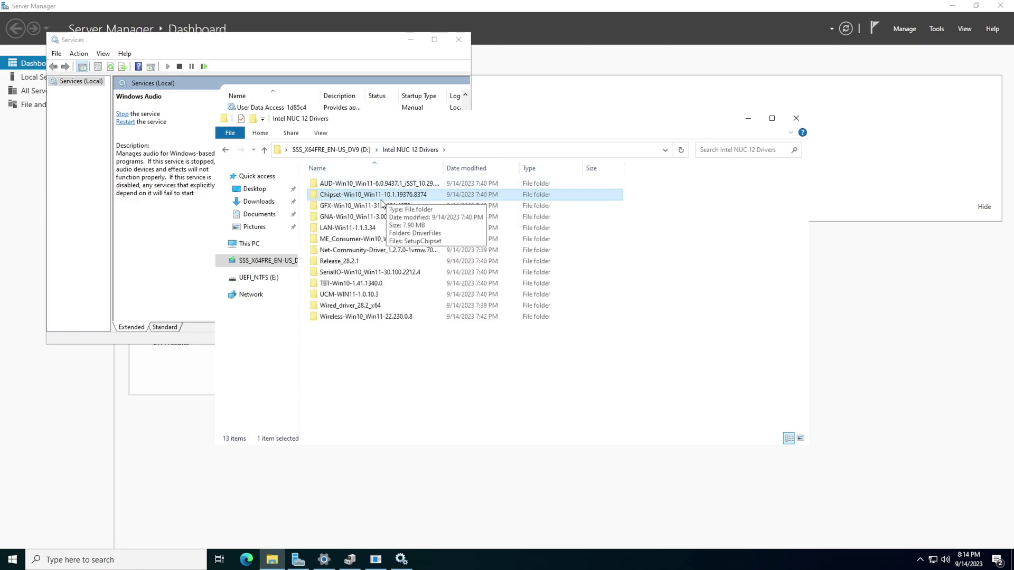
pyautogui.doubleClick(375, 195)
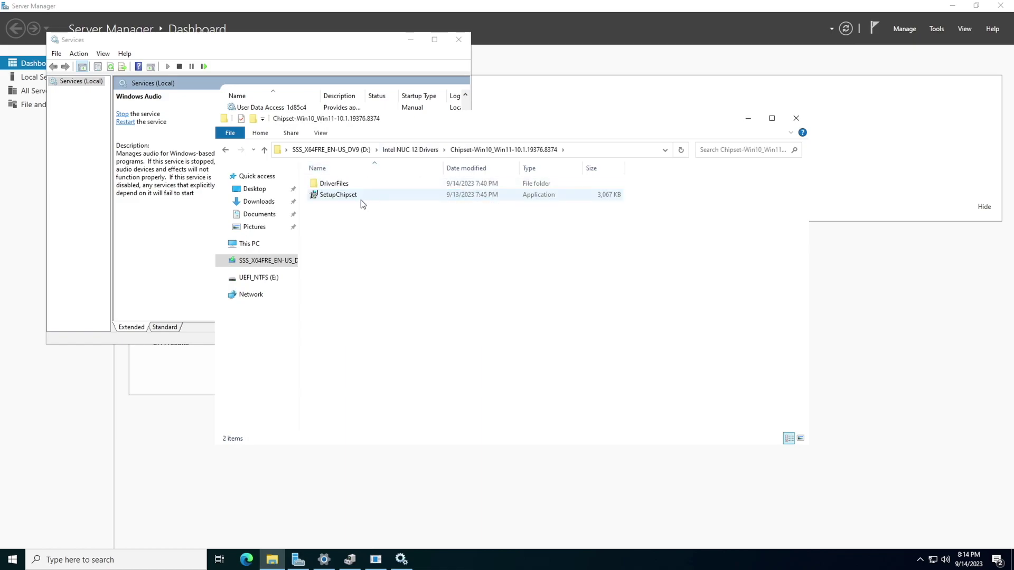
pyautogui.doubleClick(360, 197)
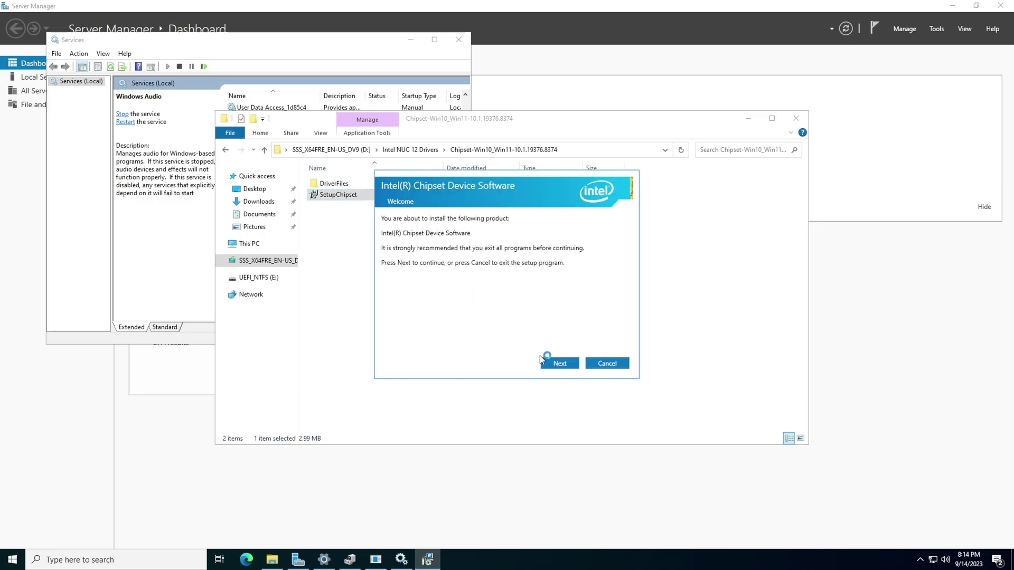
# Accept the license agreement in the Intel Chipset Device Software setup and start the installation.
pyautogui.click(555, 363)
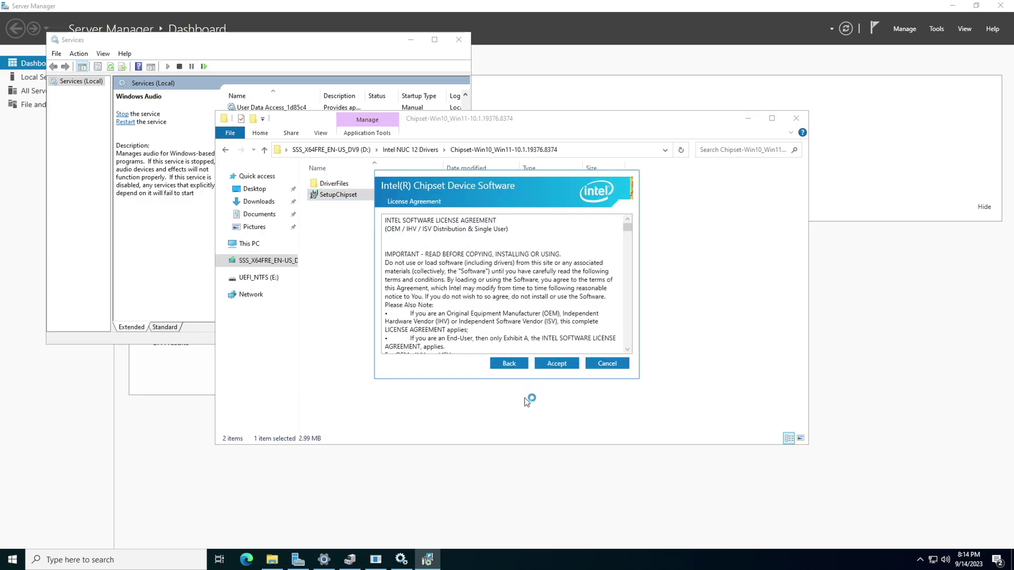
pyautogui.click(558, 365)
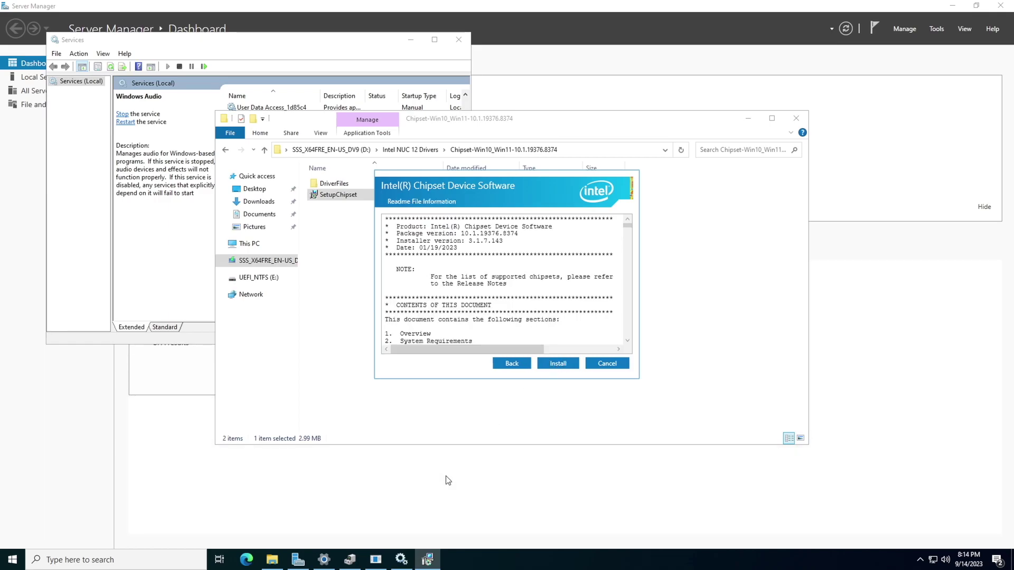
pyautogui.click(553, 367)
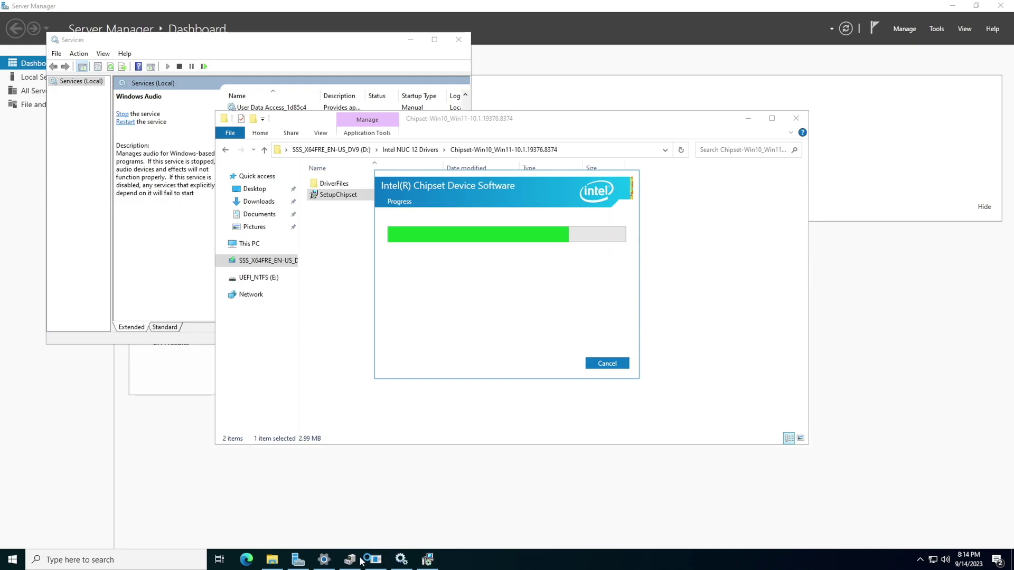
# Bring up Device Manager during the chipset installation and close the setup by choosing to restart later.
pyautogui.click(353, 562)
pyautogui.scroll(-1, 203, 271)
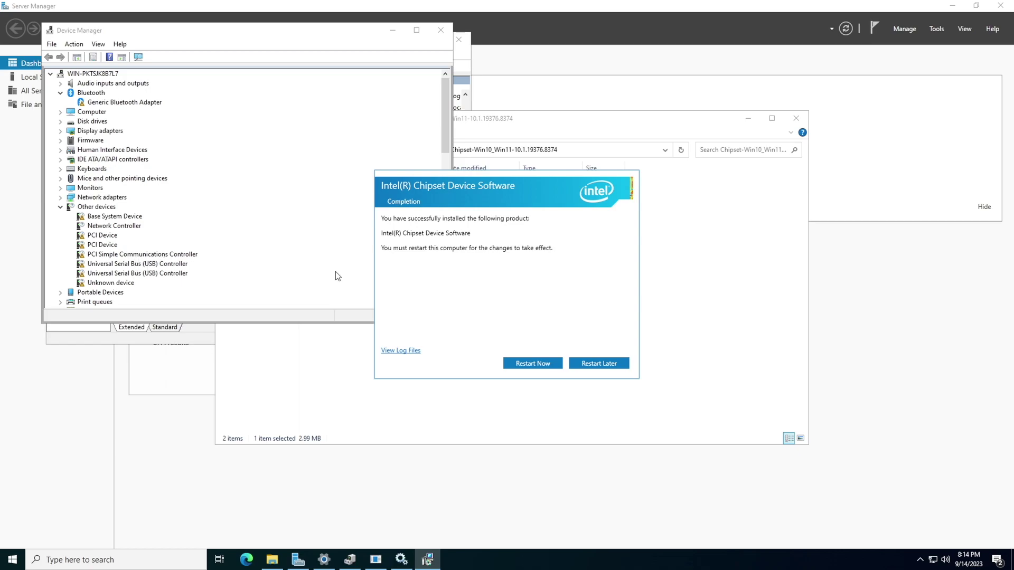
pyautogui.click(583, 363)
pyautogui.click(512, 343)
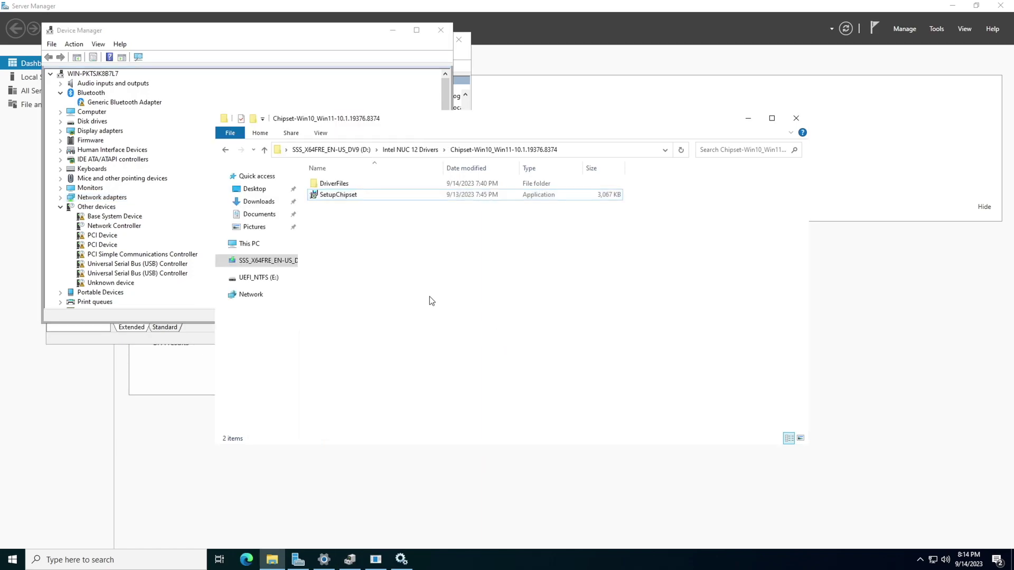
# Examine the contents of the GFX and GNA driver folders, returning to the Intel NUC 12 Drivers folder.
pyautogui.click(404, 150)
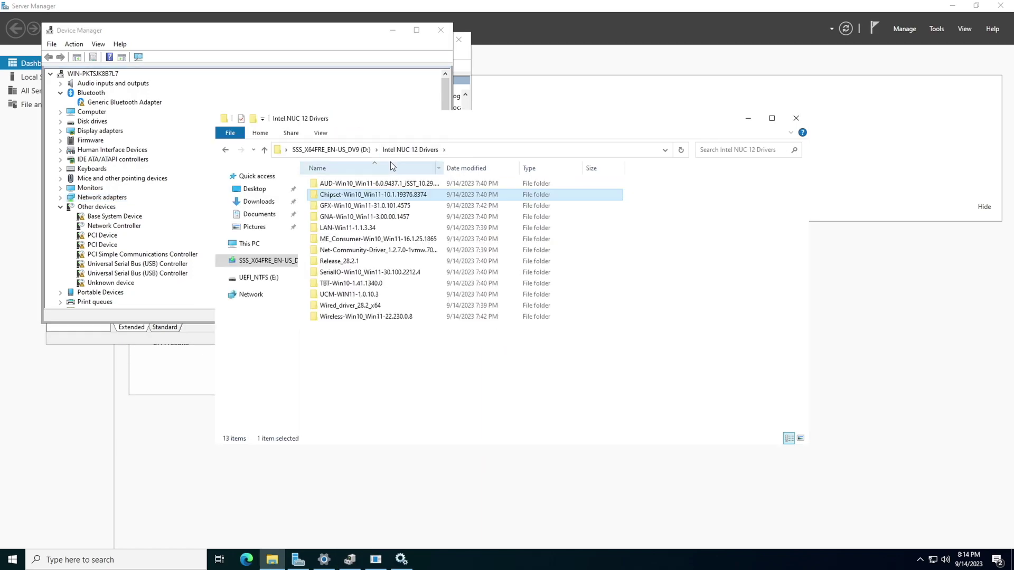
pyautogui.doubleClick(375, 206)
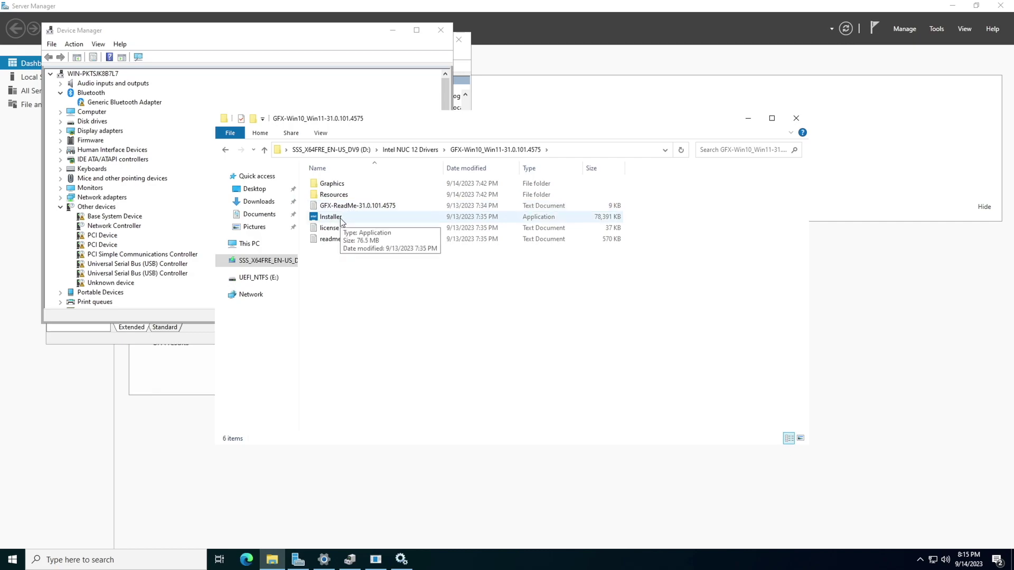
pyautogui.click(401, 151)
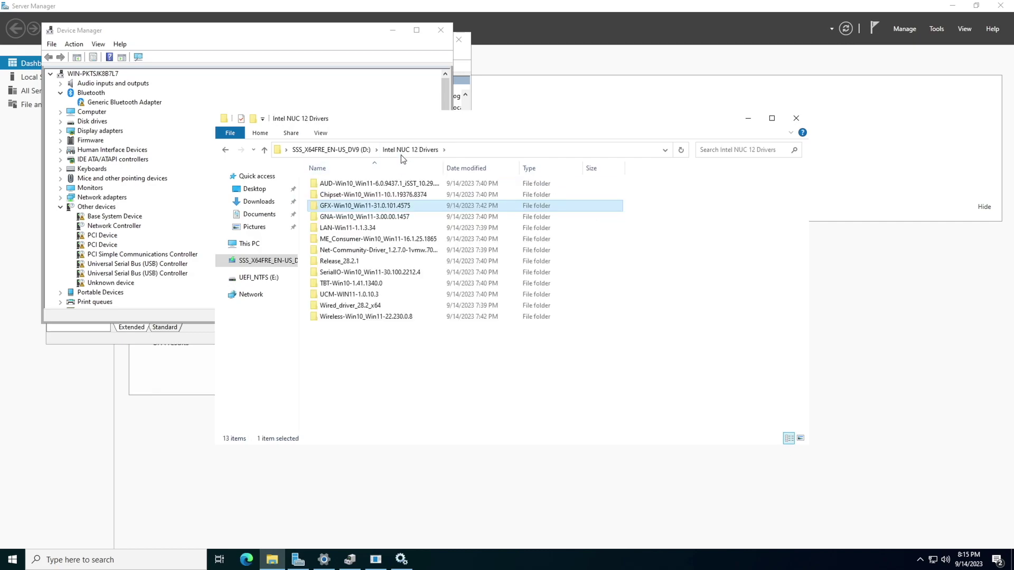
pyautogui.doubleClick(367, 217)
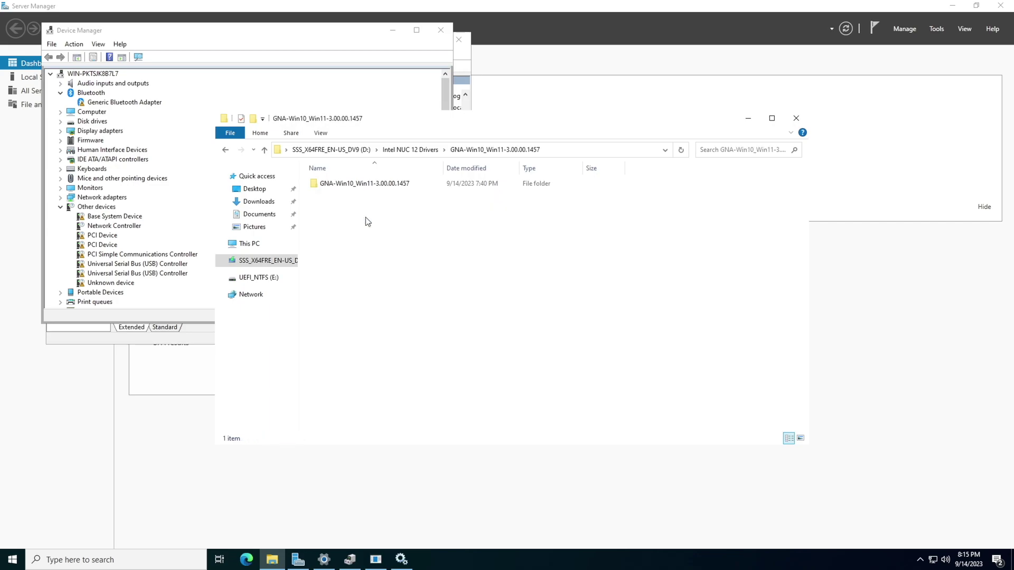
pyautogui.doubleClick(368, 186)
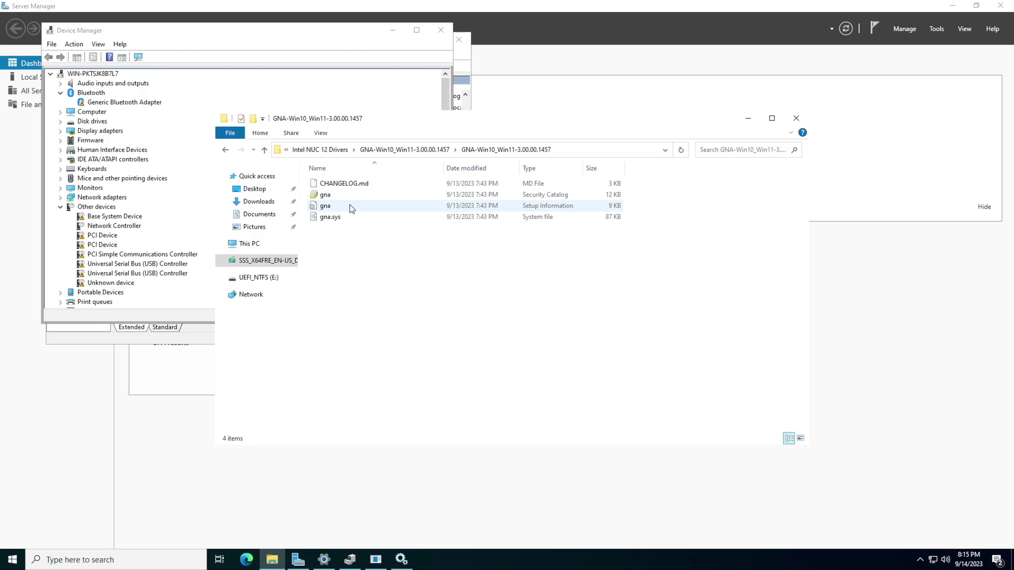
pyautogui.click(417, 150)
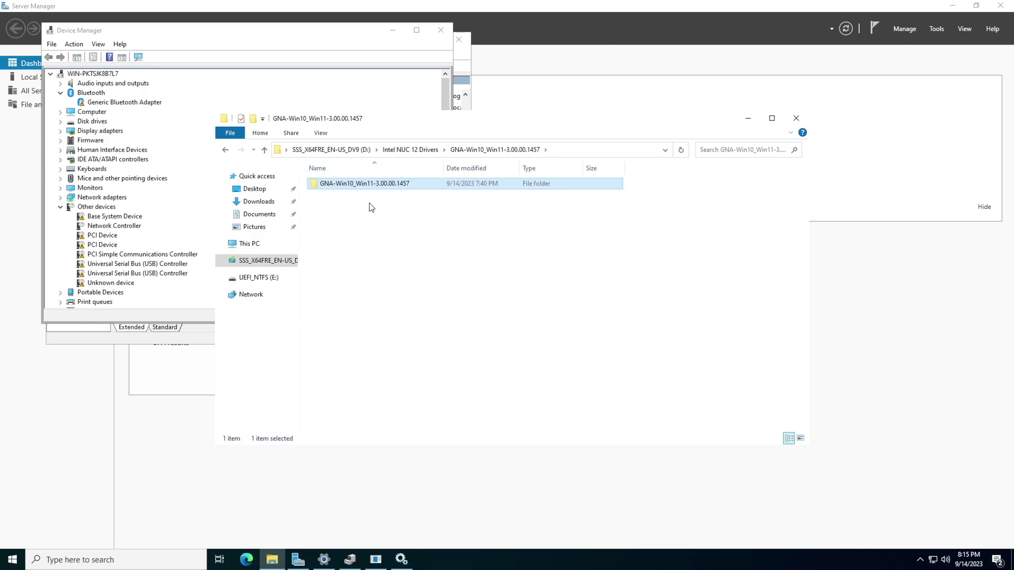
pyautogui.click(399, 151)
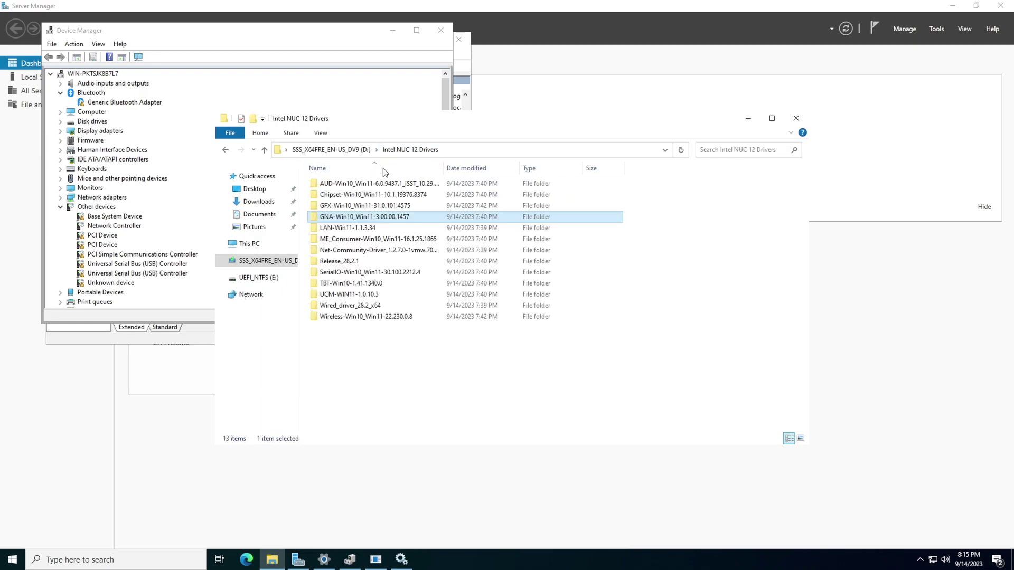
# Open the nested ME_Consumer-Win10_Win11-16.1.25.1865 folder and launch SetupME.
pyautogui.doubleClick(352, 241)
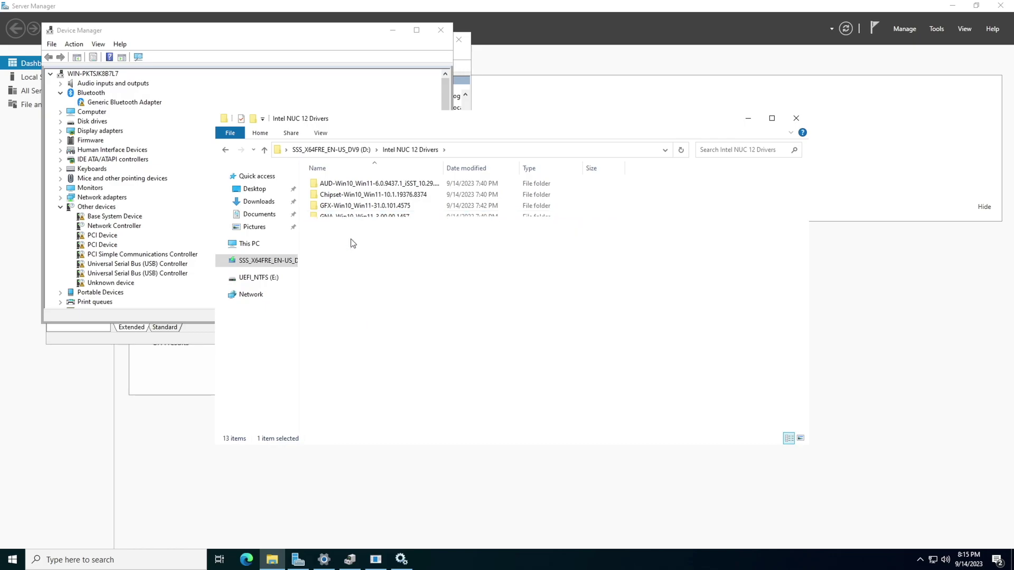
pyautogui.doubleClick(365, 185)
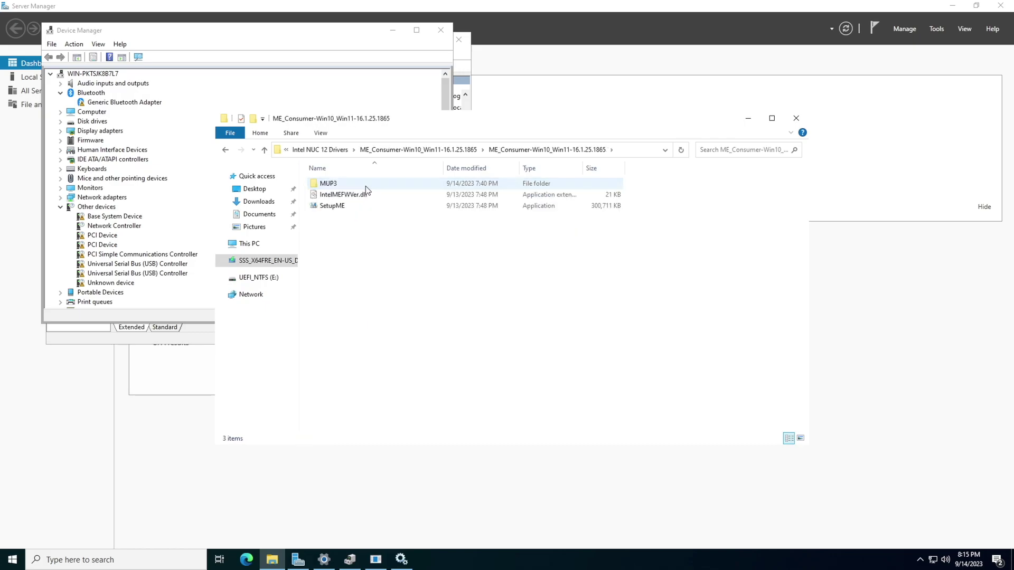
pyautogui.click(343, 211)
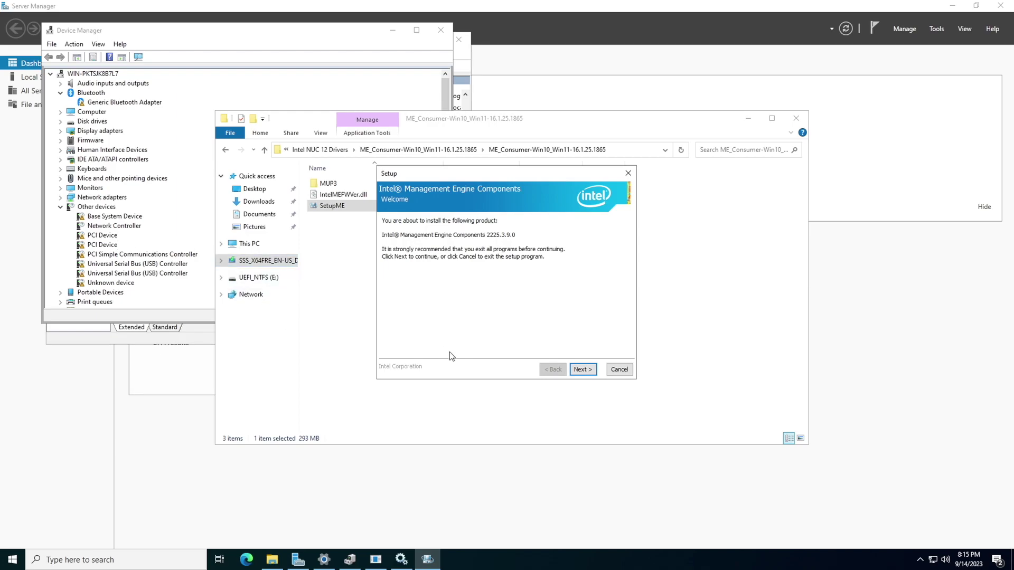
# Install the Intel Management Engine Components, accepting the license terms and the default destination folder, and finish the setup.
pyautogui.click(583, 369)
pyautogui.click(501, 352)
pyautogui.click(582, 370)
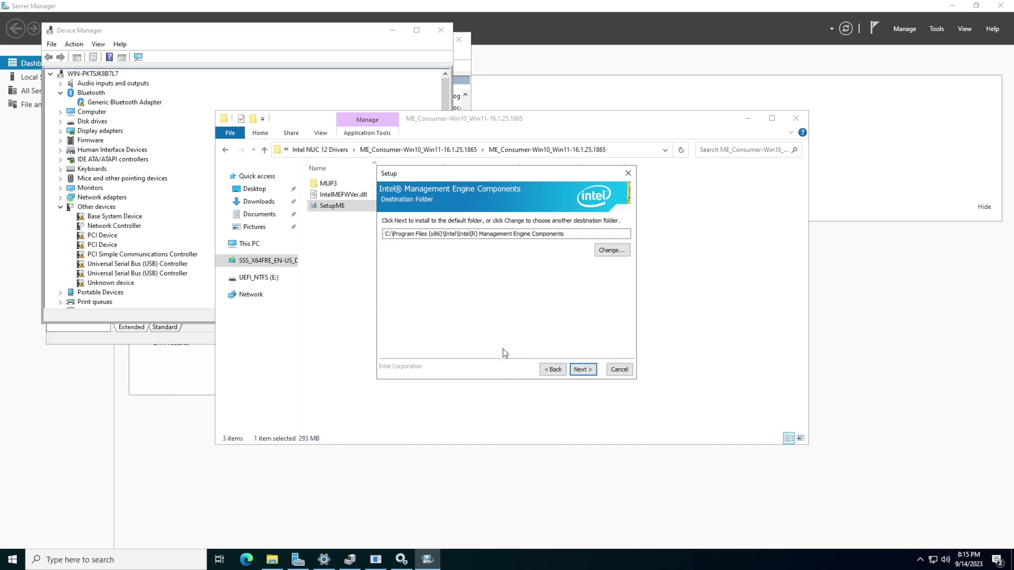
pyautogui.click(583, 370)
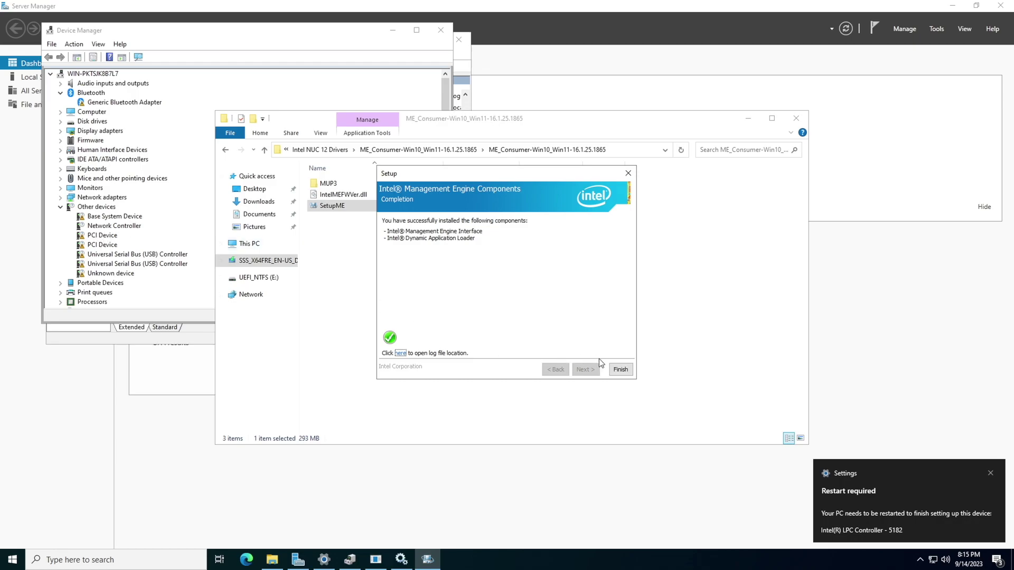
pyautogui.click(617, 369)
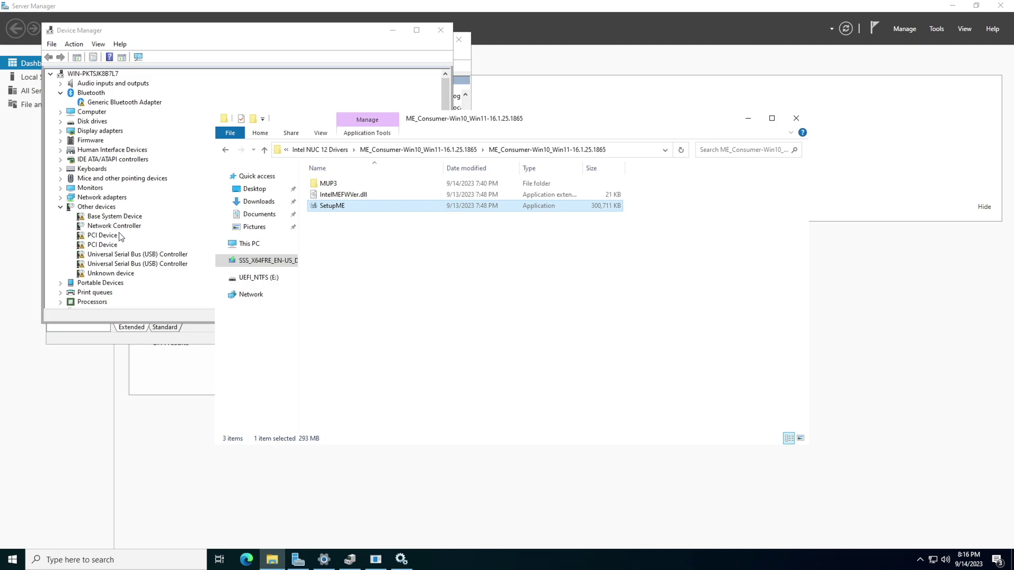
# Return to Intel NUC 12 Drivers, open the SerialIO-Win10_Win11-30.100.2212.4 folder and launch SetupSerialIO.
pyautogui.click(222, 150)
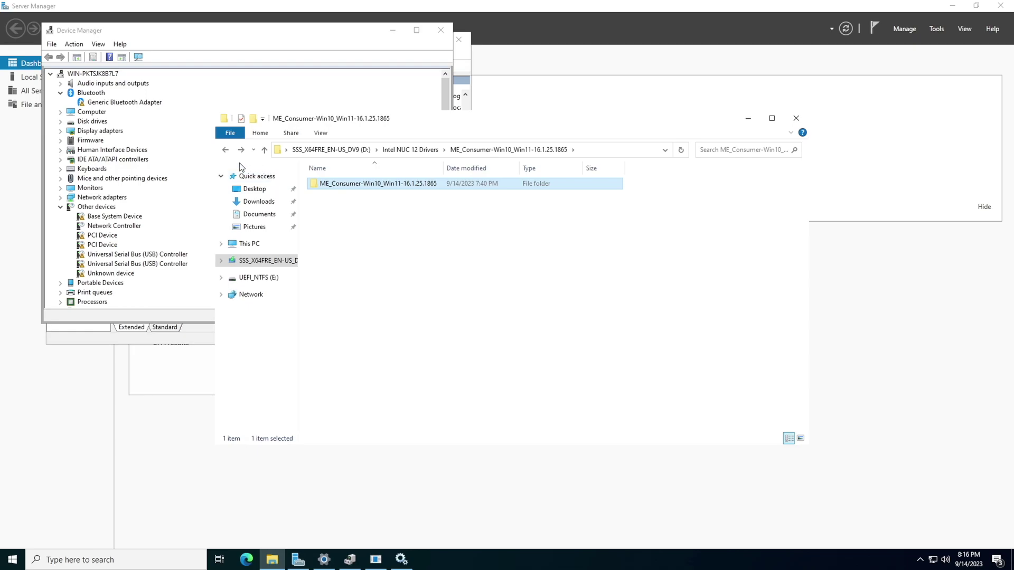
pyautogui.click(229, 150)
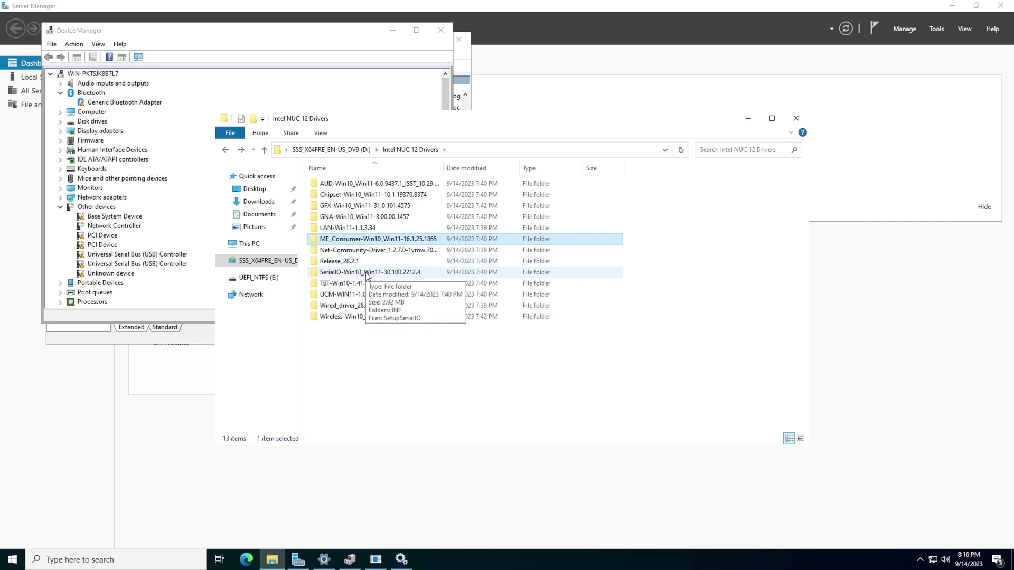
pyautogui.doubleClick(369, 273)
pyautogui.doubleClick(348, 195)
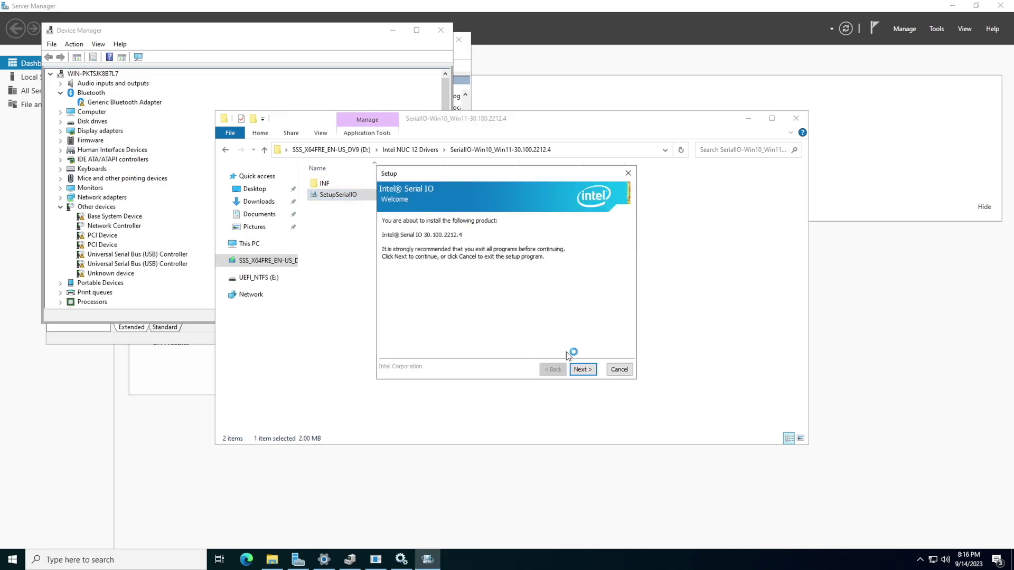
# Install Intel Serial IO 30.100.2212.4, accepting the license agreement, and finish the setup.
pyautogui.click(583, 369)
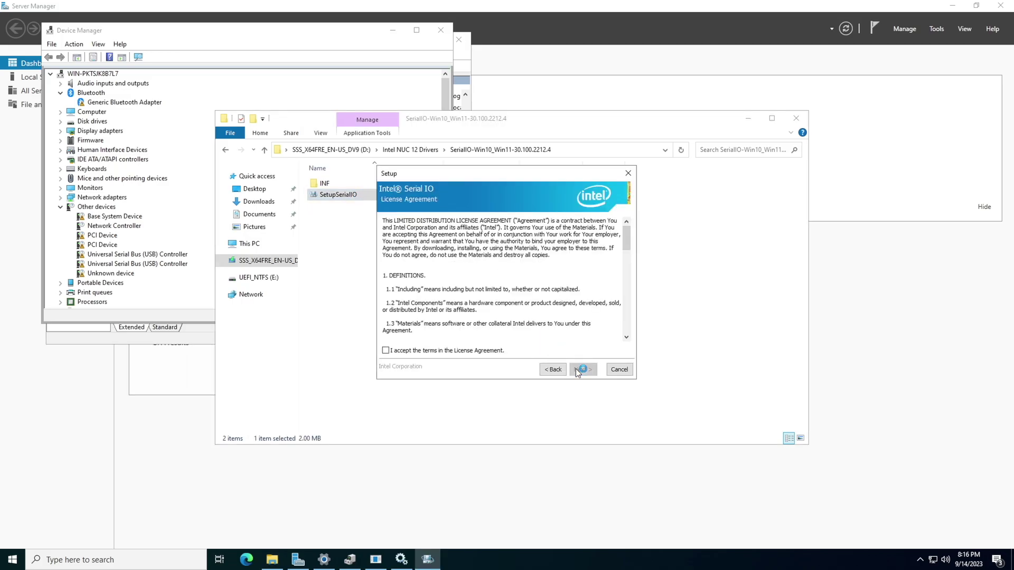
pyautogui.click(499, 352)
pyautogui.click(580, 371)
pyautogui.click(580, 372)
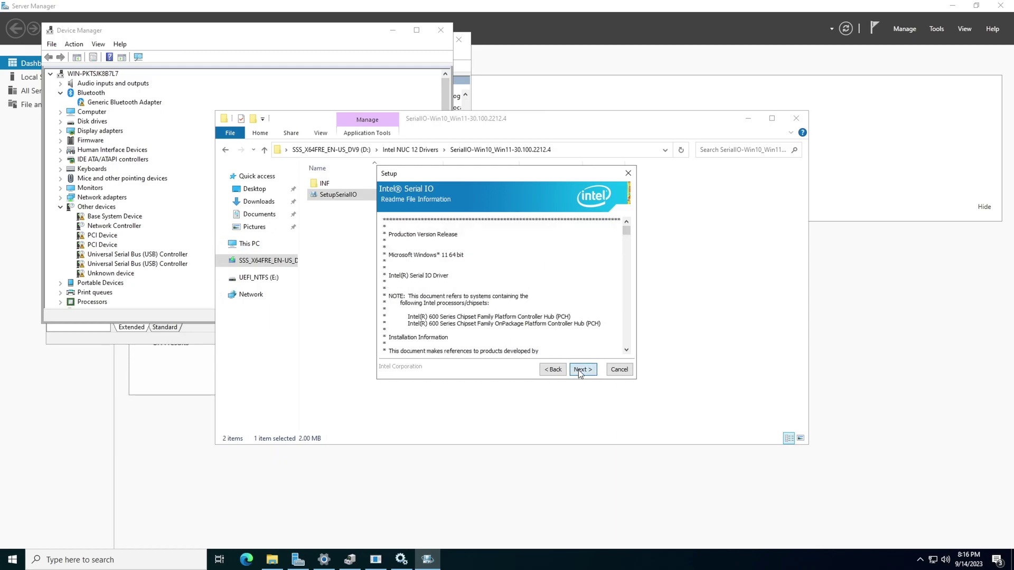
pyautogui.click(580, 371)
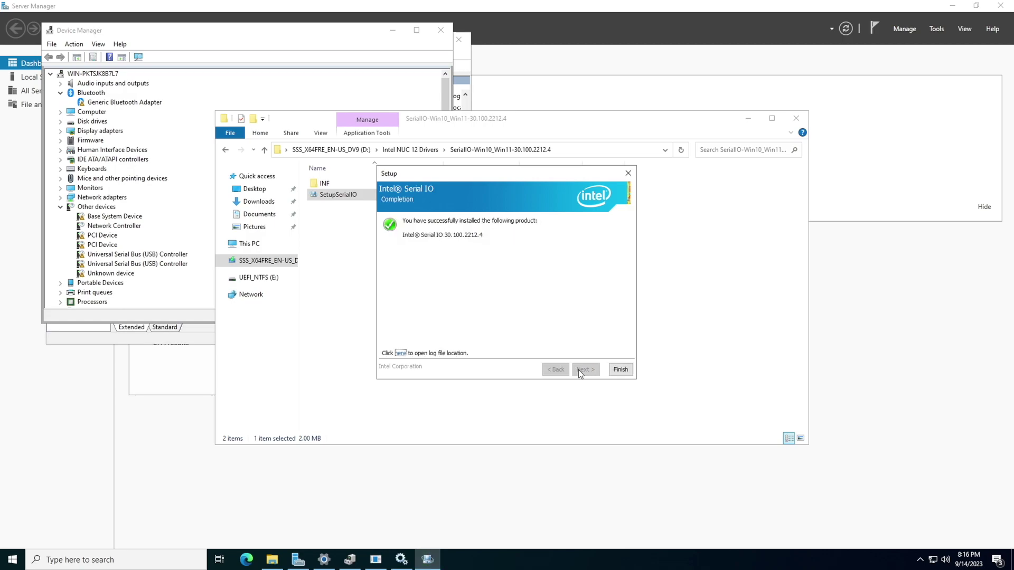
pyautogui.click(612, 368)
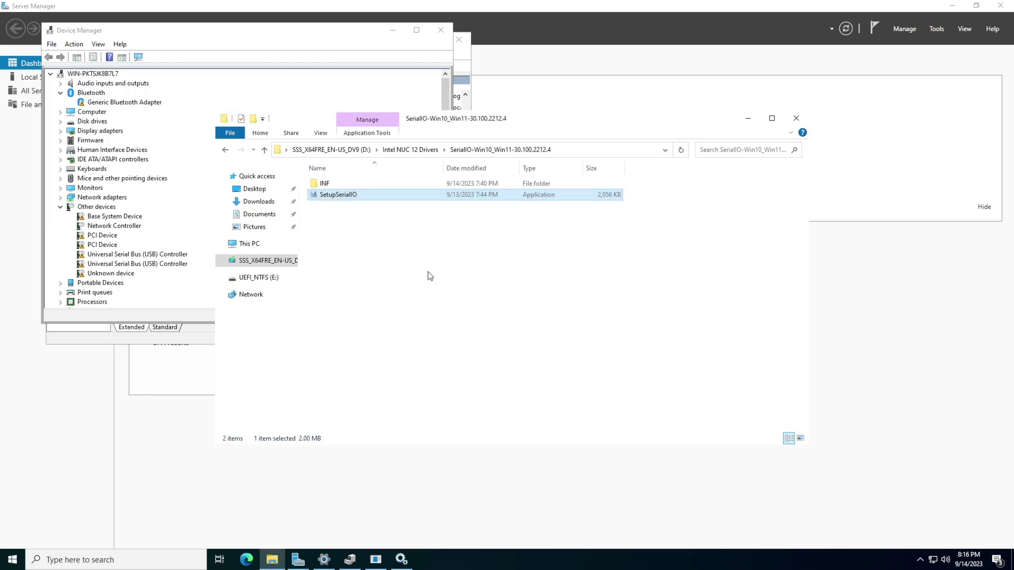
# Return to Intel NUC 12 Drivers, open the TBT-Win10-1.41.1340.0 folder and launch the Thunderbolt Software Installer.
pyautogui.click(228, 150)
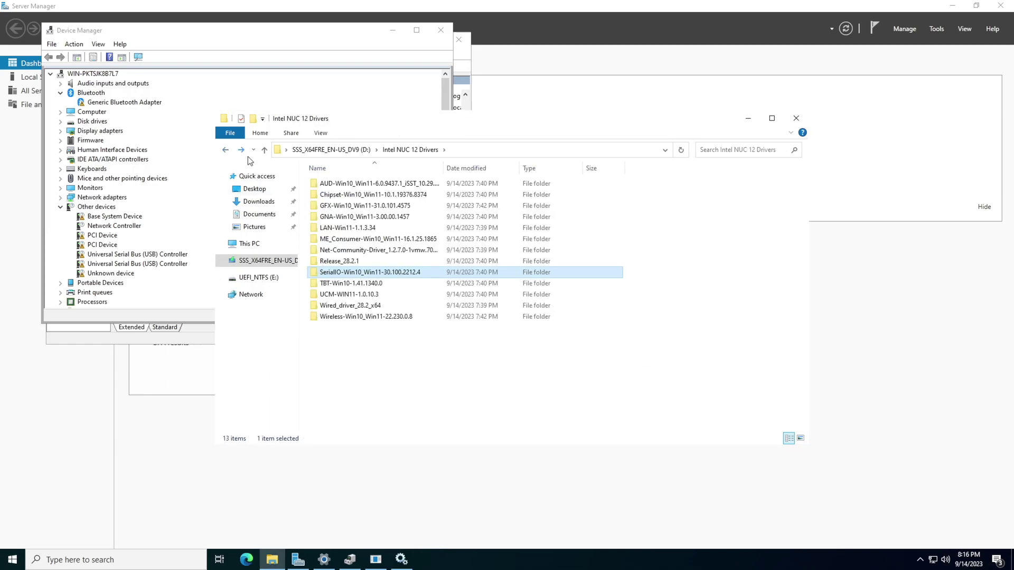
pyautogui.doubleClick(359, 284)
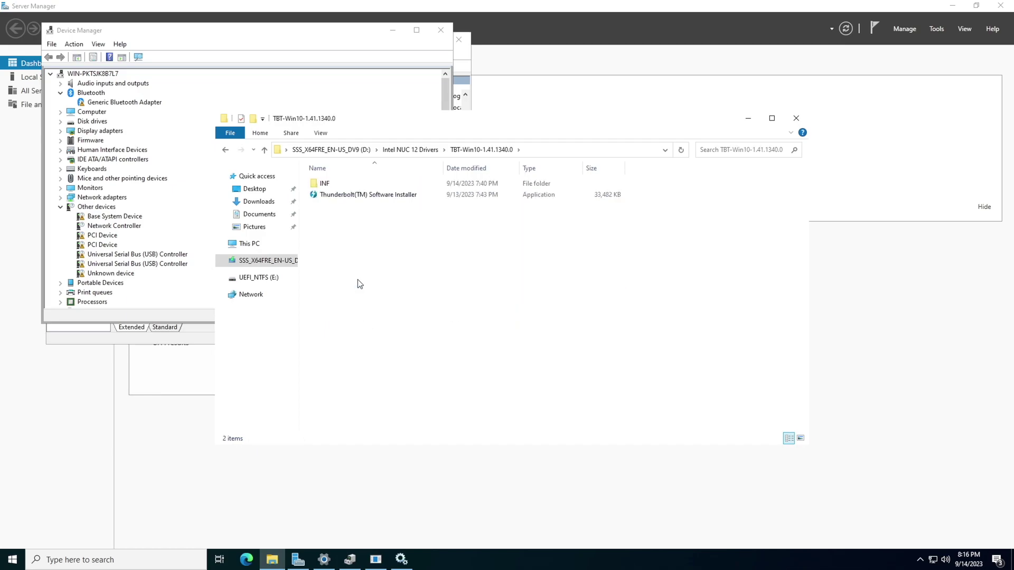
pyautogui.doubleClick(363, 194)
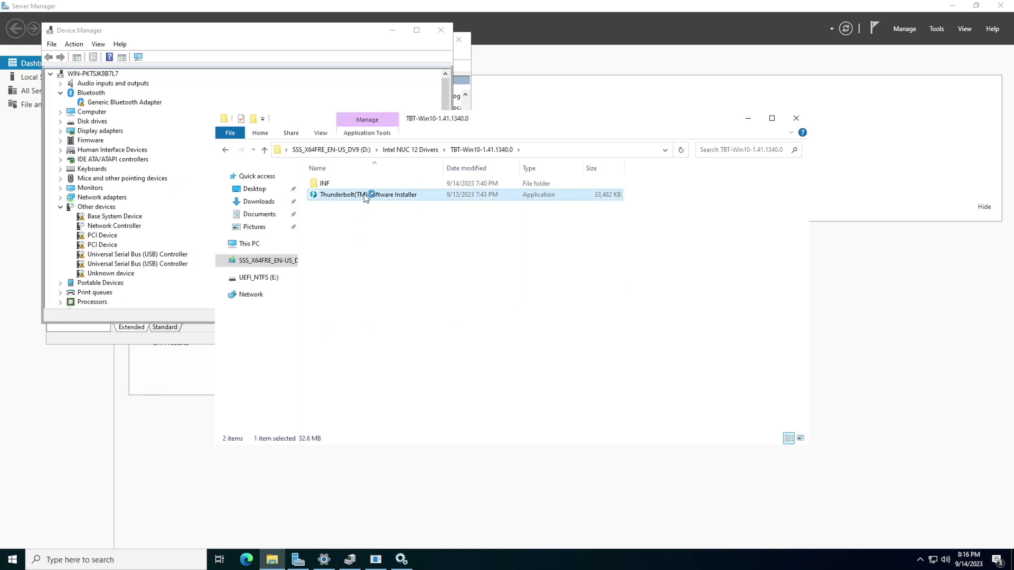
# Install the Thunderbolt Software, agreeing to the license terms, and close the setup without restarting the computer.
pyautogui.click(540, 340)
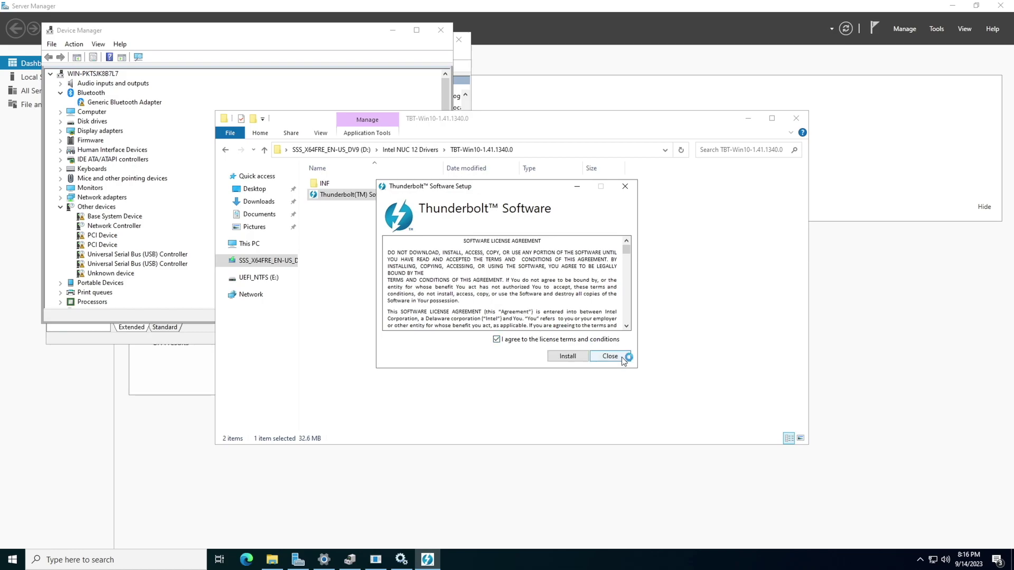
pyautogui.click(585, 357)
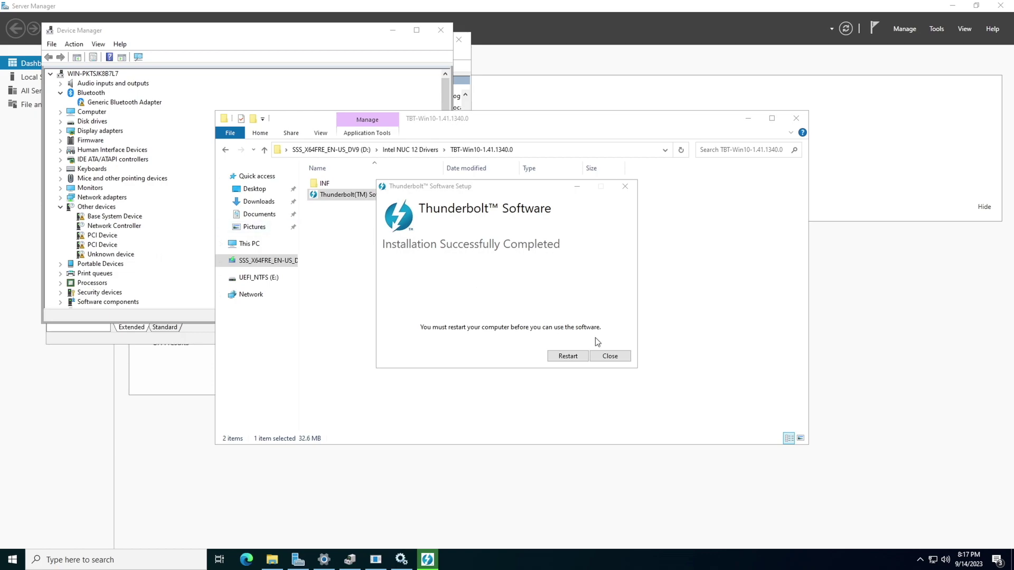
pyautogui.click(612, 356)
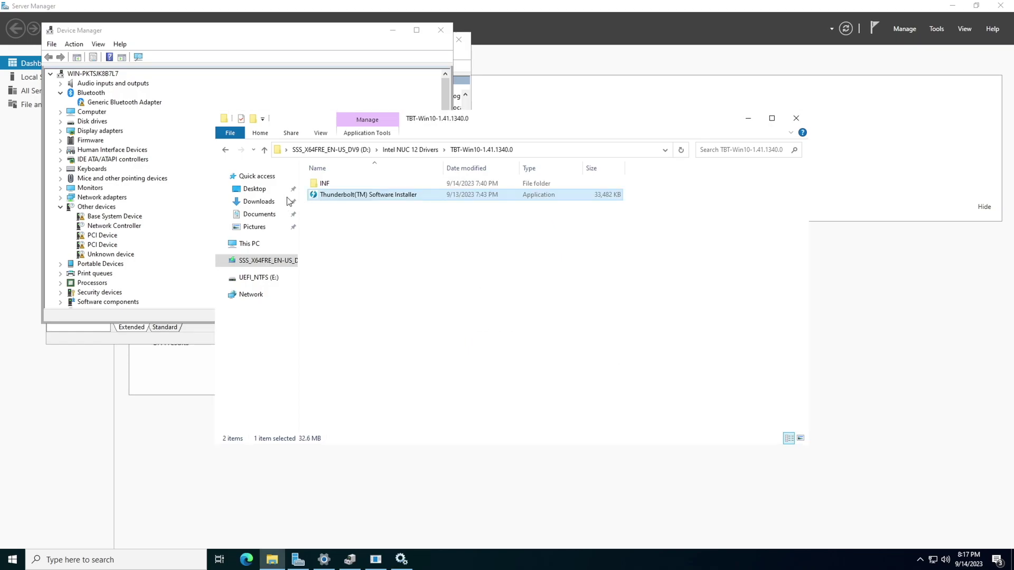
# Examine the contents of the UCM-WIN11-1.0.10.3 and GNA-Win10_Win11-3.00.00.1457 driver folders, and return to Intel NUC 12 Drivers.
pyautogui.click(226, 150)
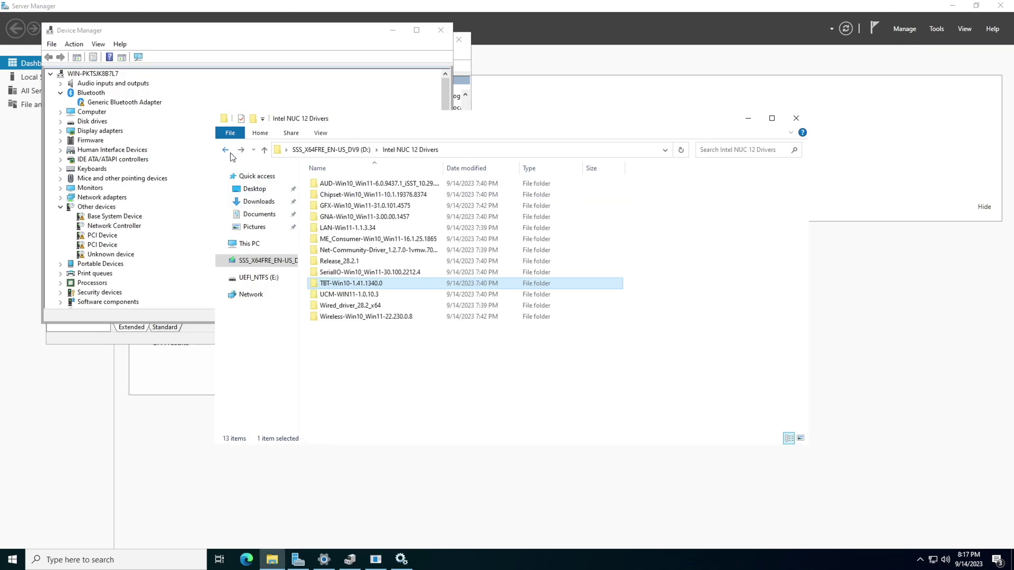
pyautogui.doubleClick(363, 296)
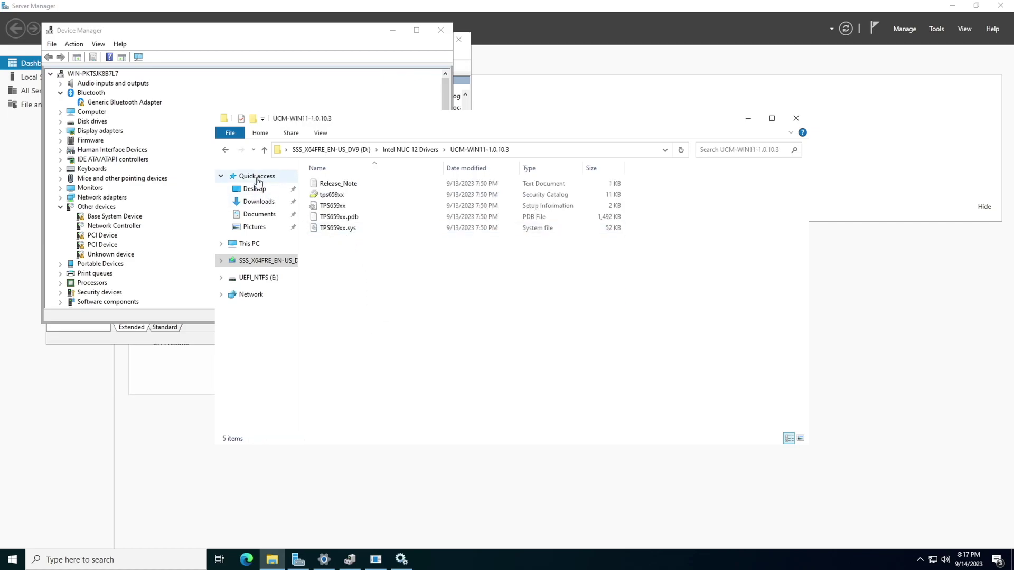
pyautogui.click(226, 150)
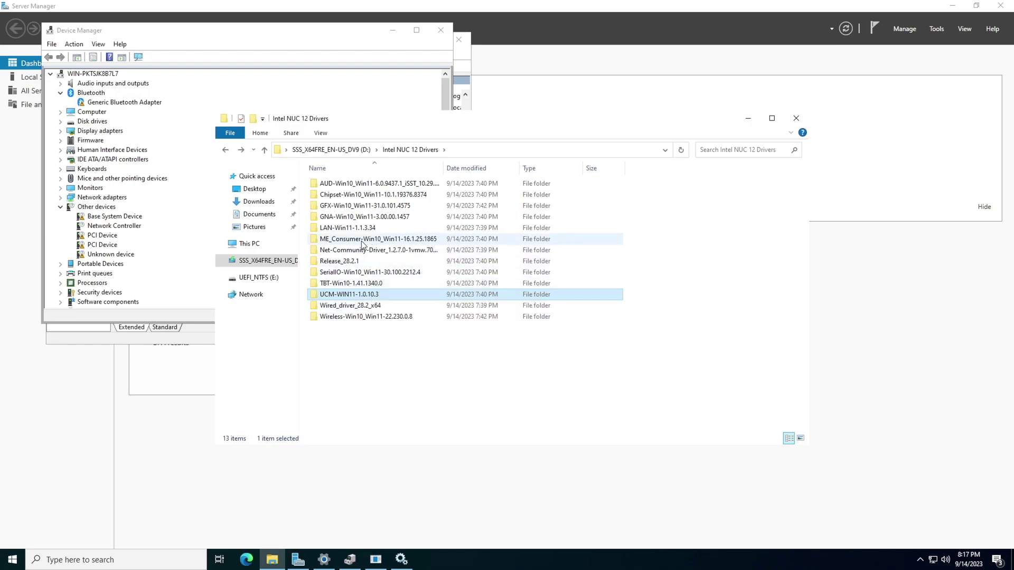
pyautogui.doubleClick(344, 218)
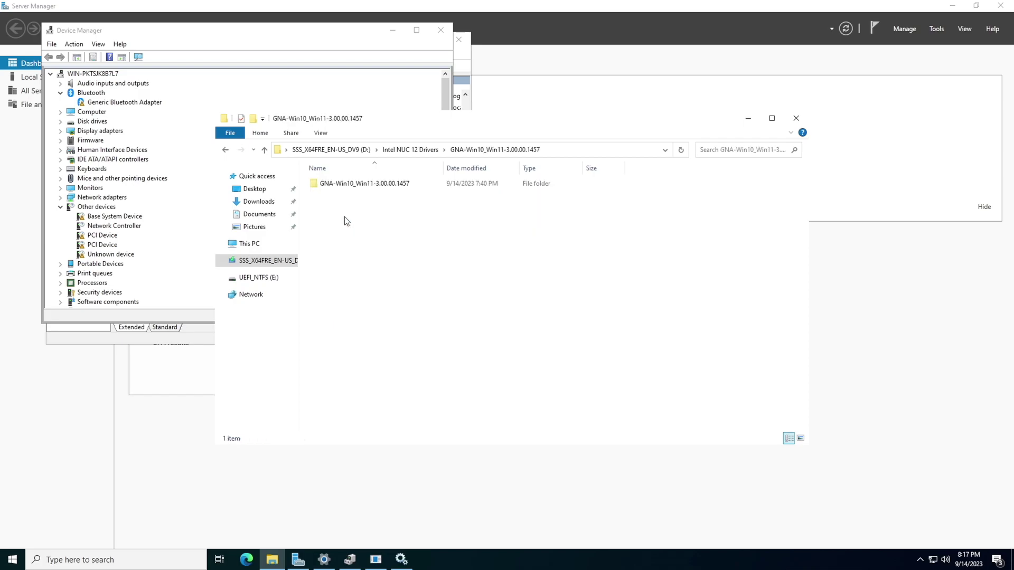
pyautogui.doubleClick(361, 186)
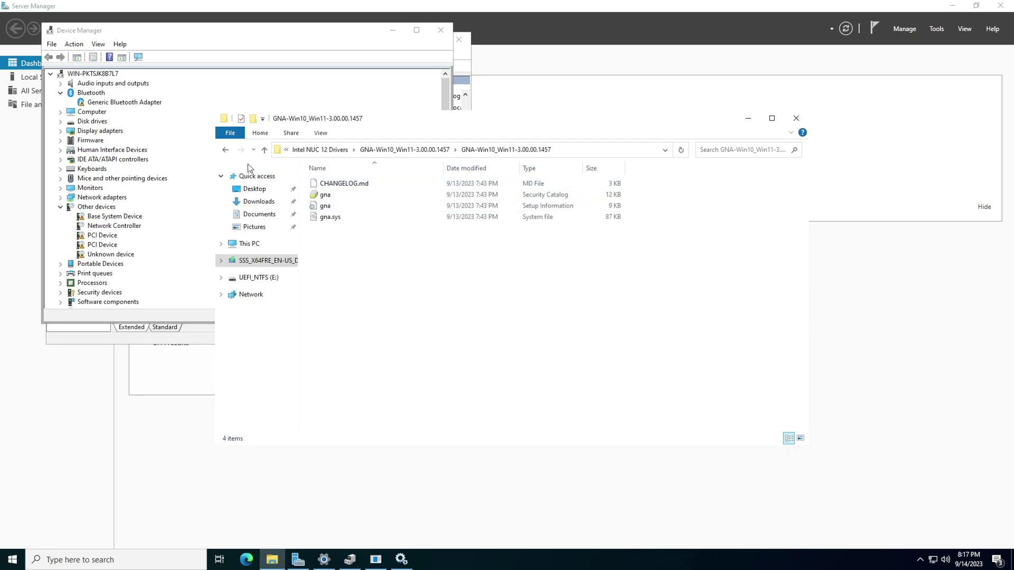
pyautogui.click(230, 153)
pyautogui.click(230, 152)
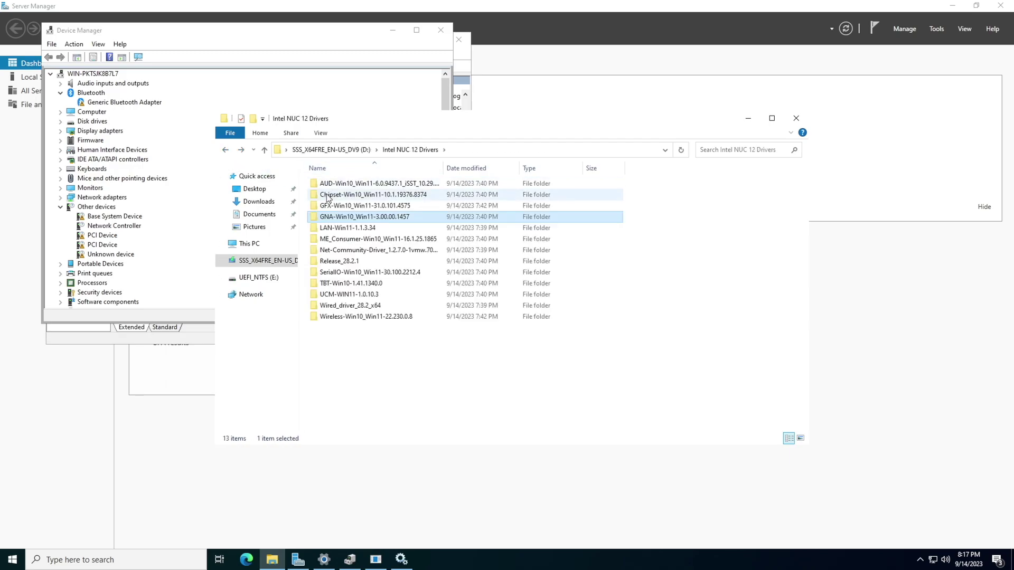
# Launch Installer from the GFX-Win10_Win11-31.0.101.4575 folder and install the Intel graphics driver, agreeing to the software license.
pyautogui.doubleClick(337, 207)
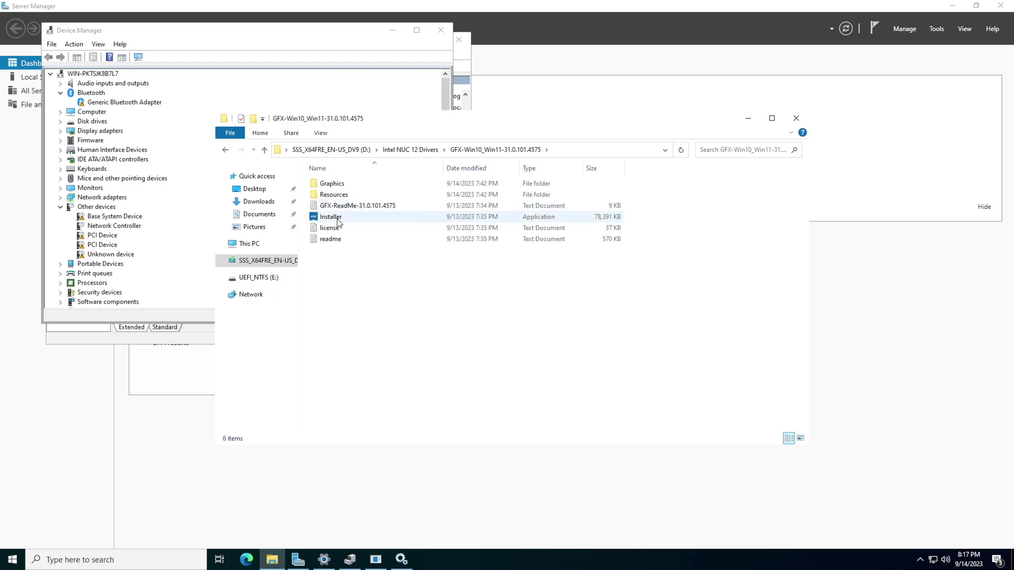
pyautogui.doubleClick(337, 219)
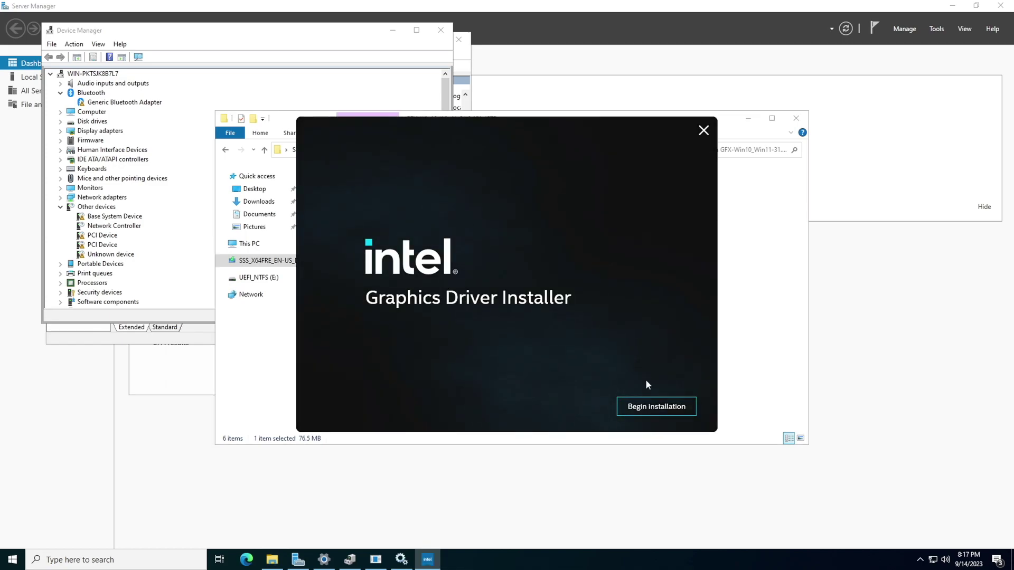
pyautogui.click(648, 404)
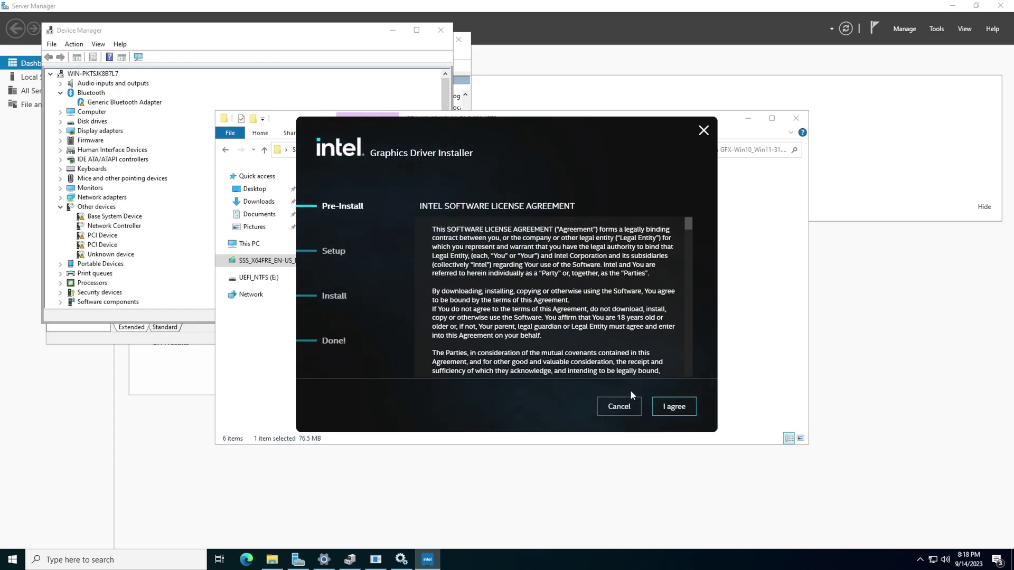
pyautogui.click(674, 406)
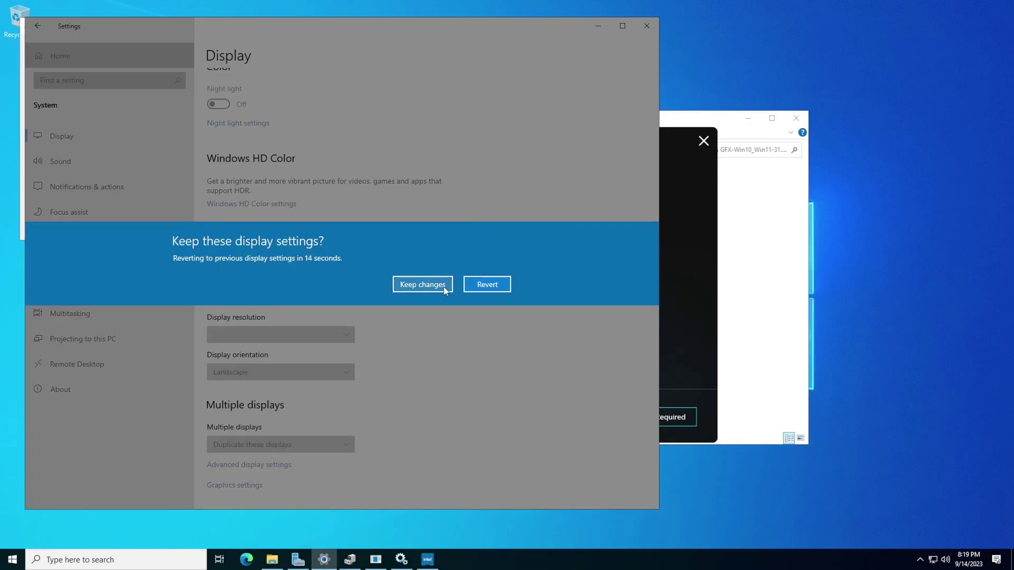
# Keep the changed display settings and look through the available display resolutions without choosing another one.
pyautogui.click(445, 288)
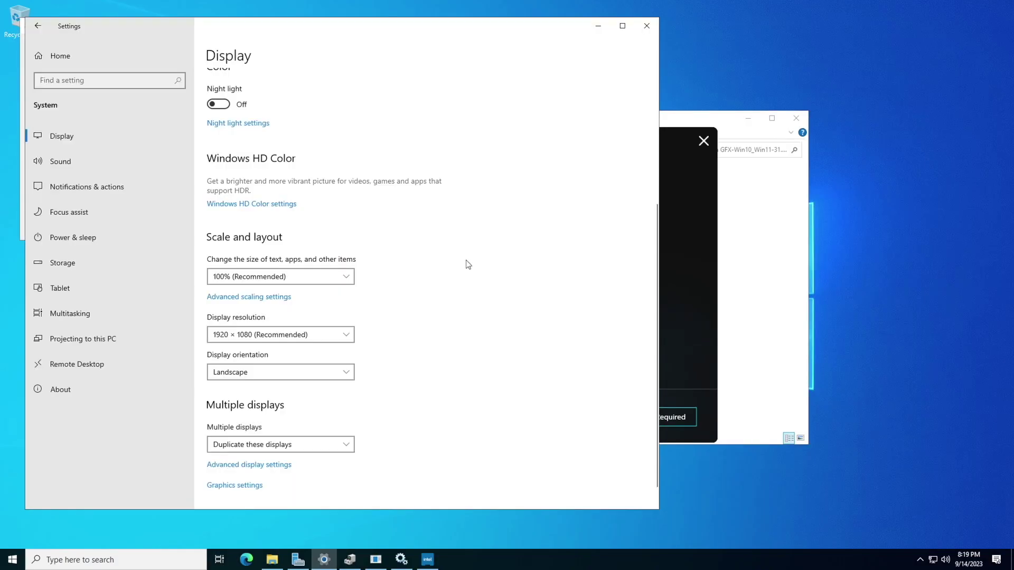
pyautogui.click(252, 335)
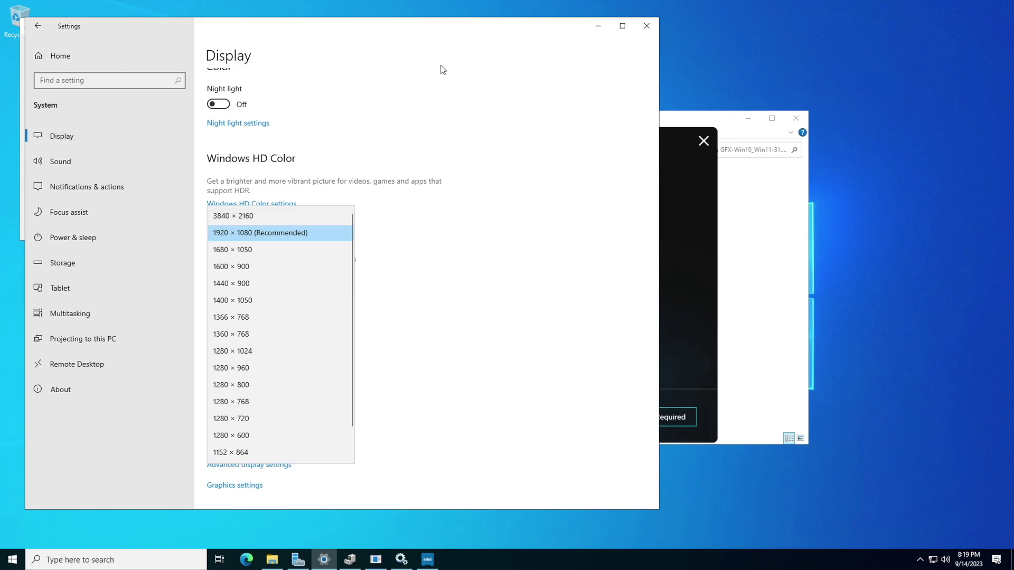
pyautogui.click(488, 250)
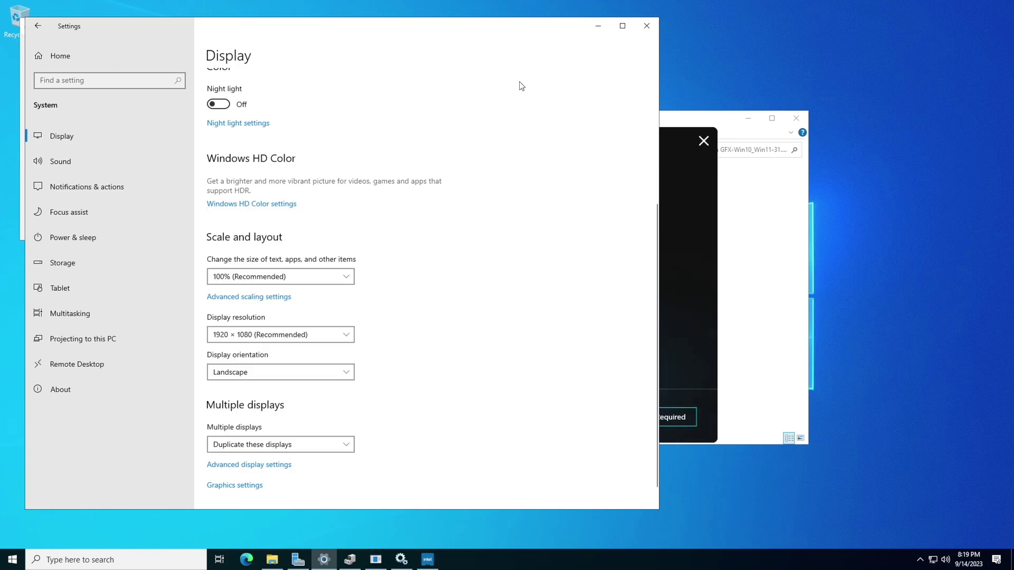
# Minimize Settings, finish the Graphics Driver Installer without rebooting, and close Intel Arc Control.
pyautogui.click(598, 27)
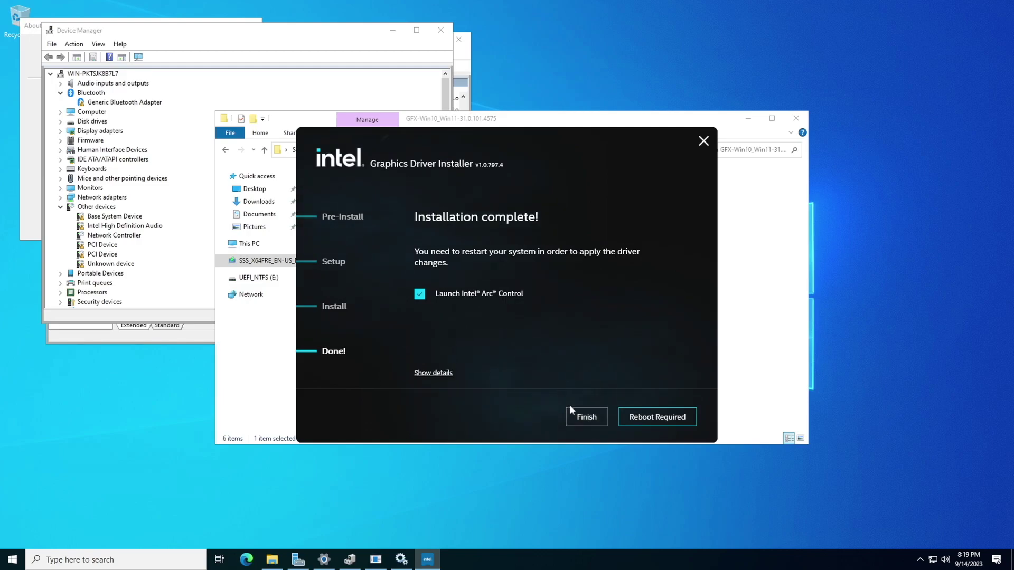
pyautogui.click(577, 417)
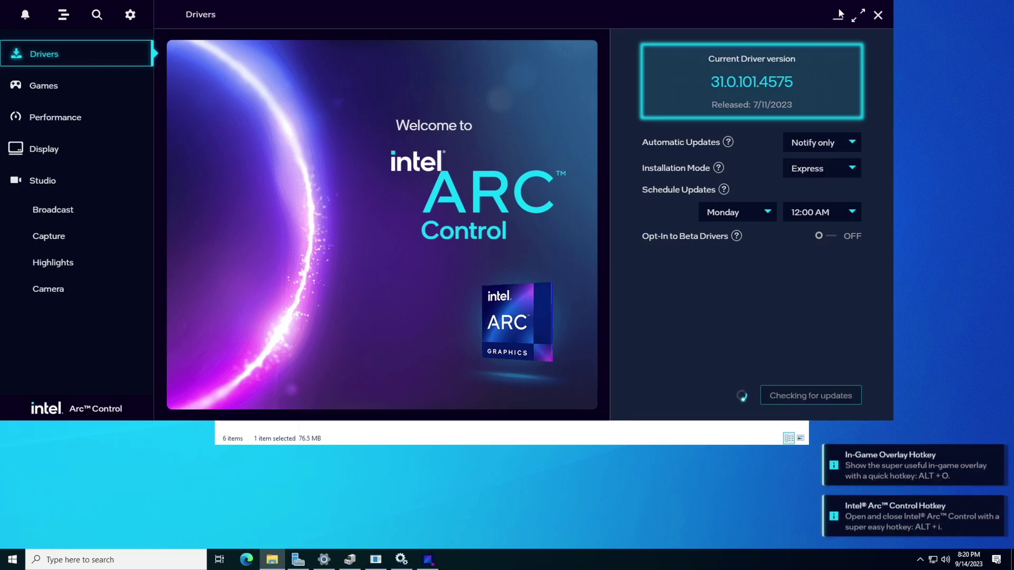
pyautogui.click(878, 15)
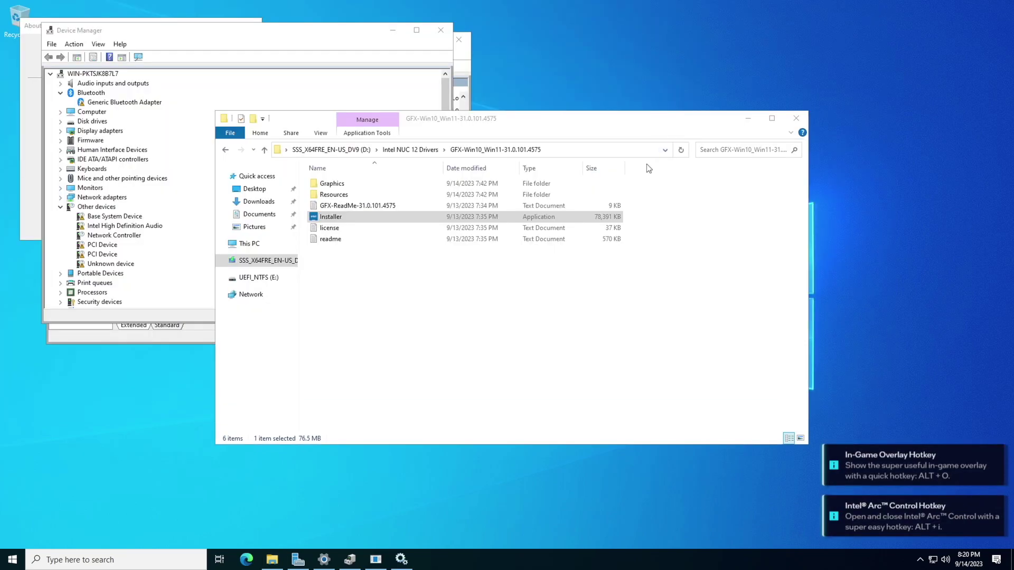
# Check Network Controller in Device Manager, and launch WirelessSetup from the Wireless-Win10_Win11-22.230.0.8 folder in Intel NUC 12 Drivers.
pyautogui.click(144, 245)
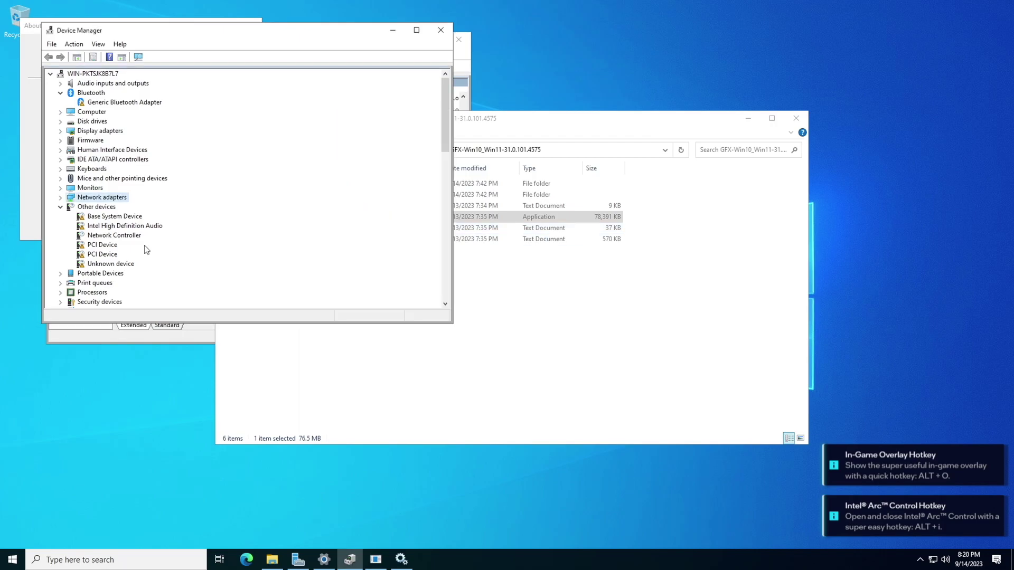
pyautogui.click(140, 235)
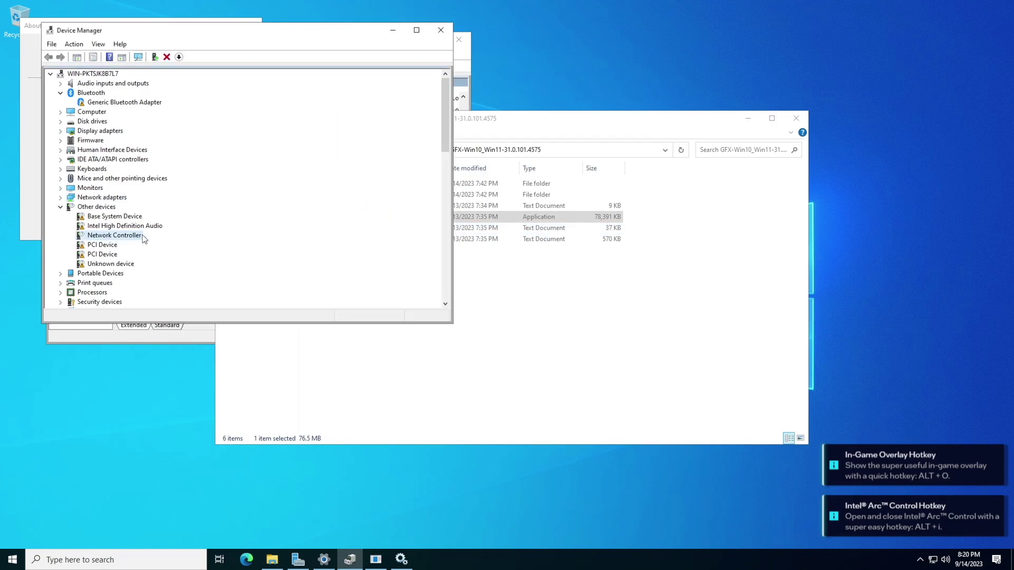
pyautogui.click(534, 314)
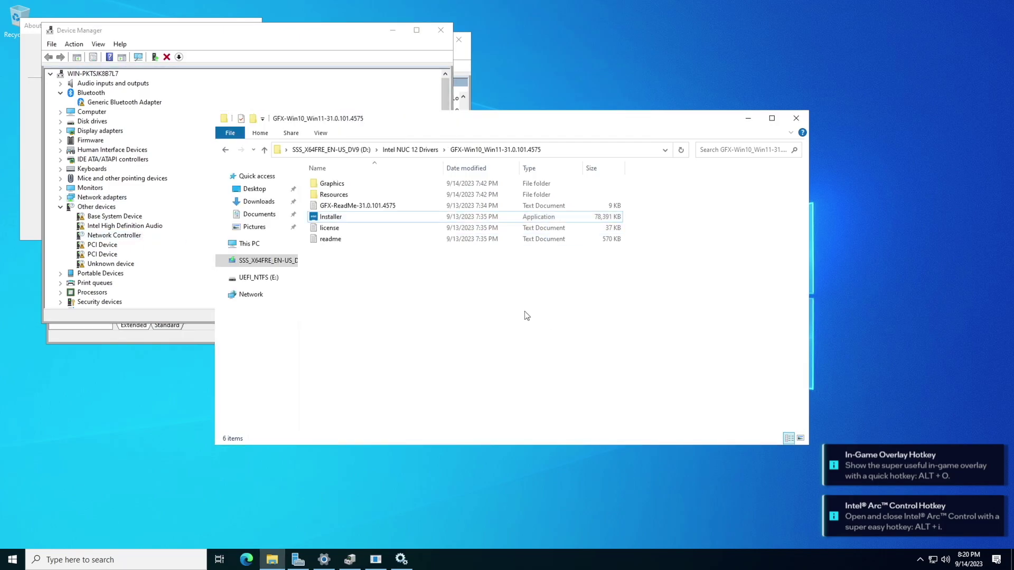
pyautogui.click(409, 152)
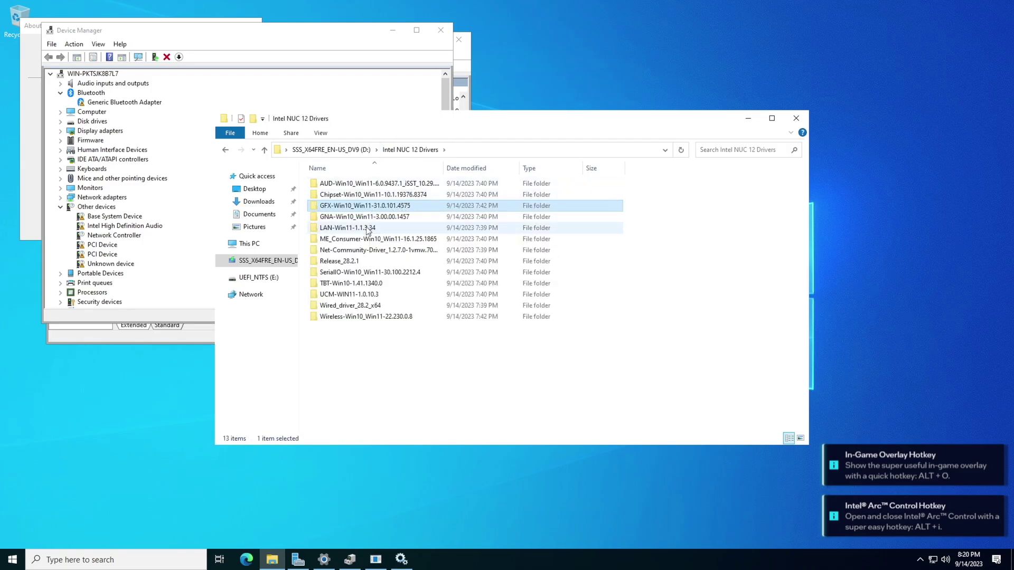
pyautogui.doubleClick(368, 317)
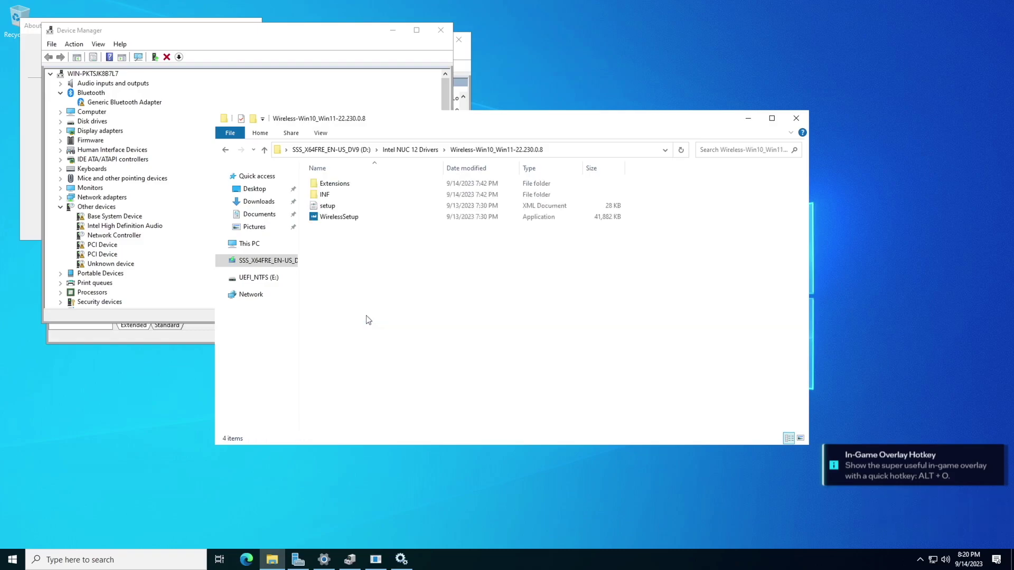
pyautogui.doubleClick(348, 219)
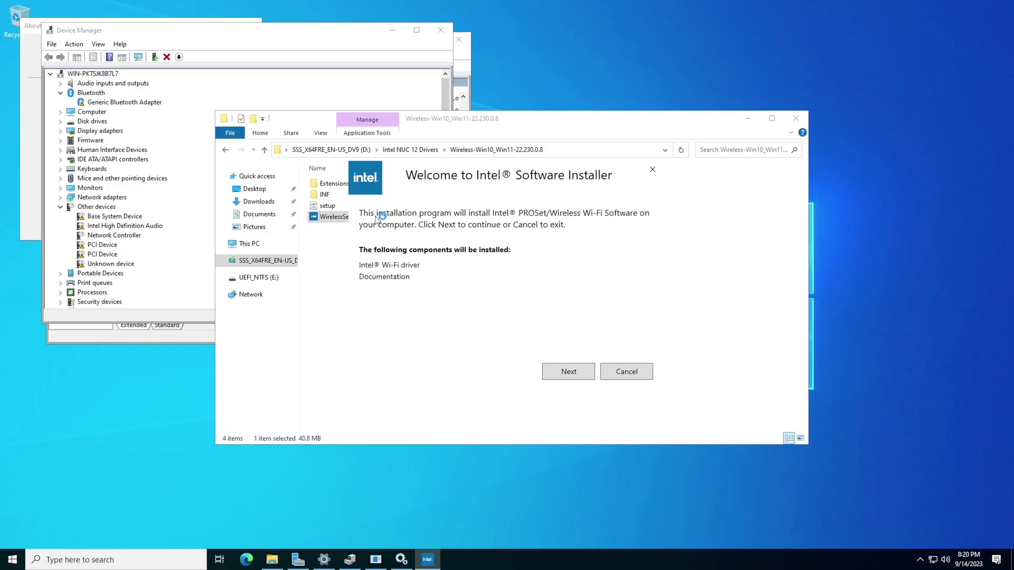
# Try to install the Intel PROSet/Wireless Wi-Fi Software and close the installer.
pyautogui.click(568, 368)
pyautogui.click(487, 357)
pyautogui.click(553, 369)
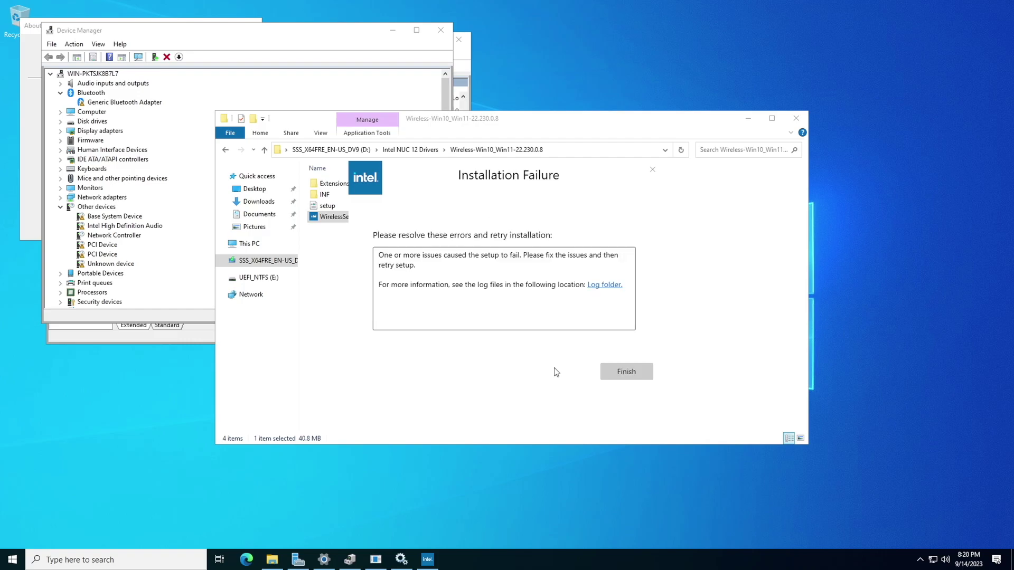
pyautogui.click(637, 376)
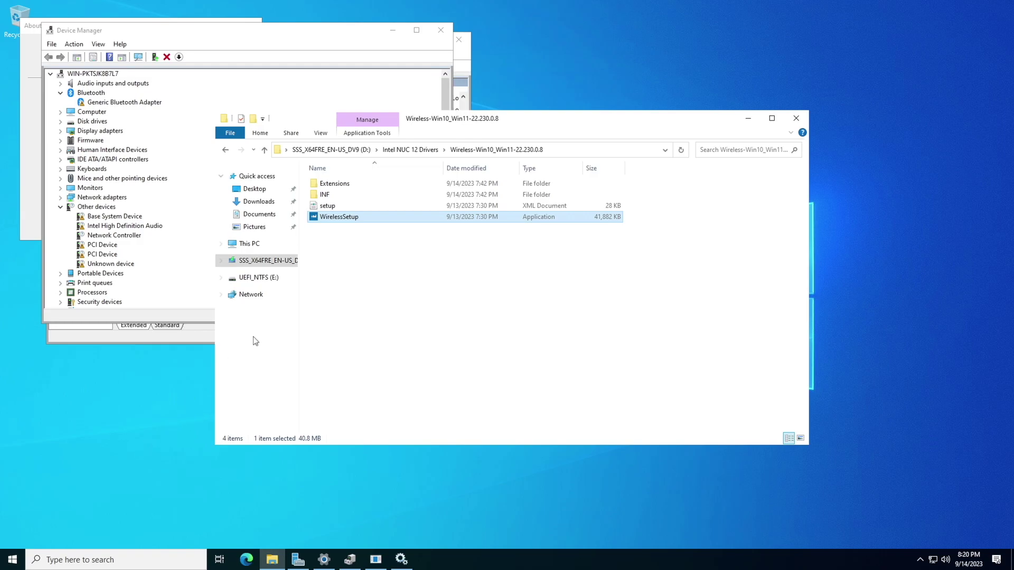
# Switch to the Server Manager dashboard after bringing up Device Manager.
pyautogui.click(350, 559)
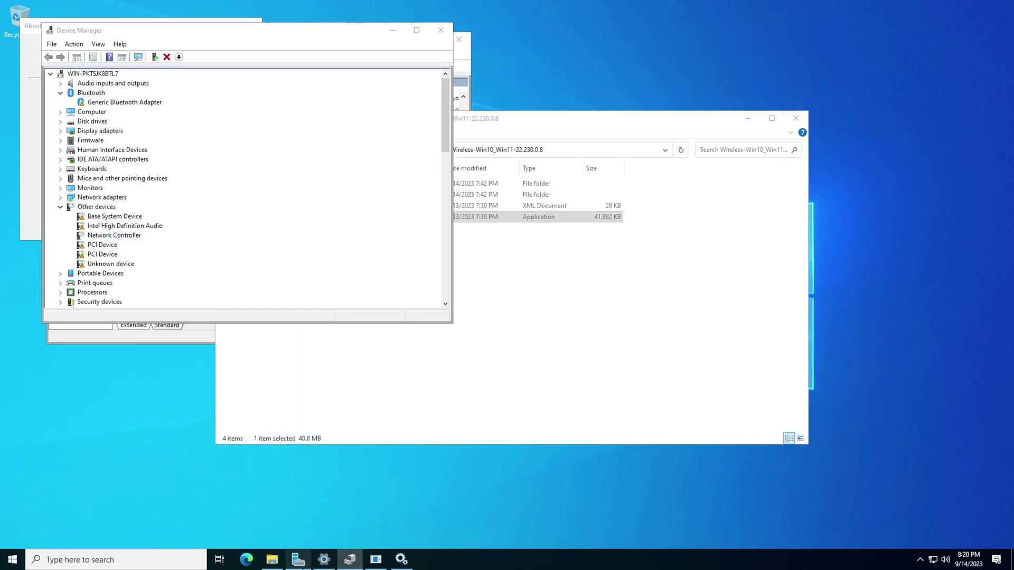
pyautogui.click(298, 559)
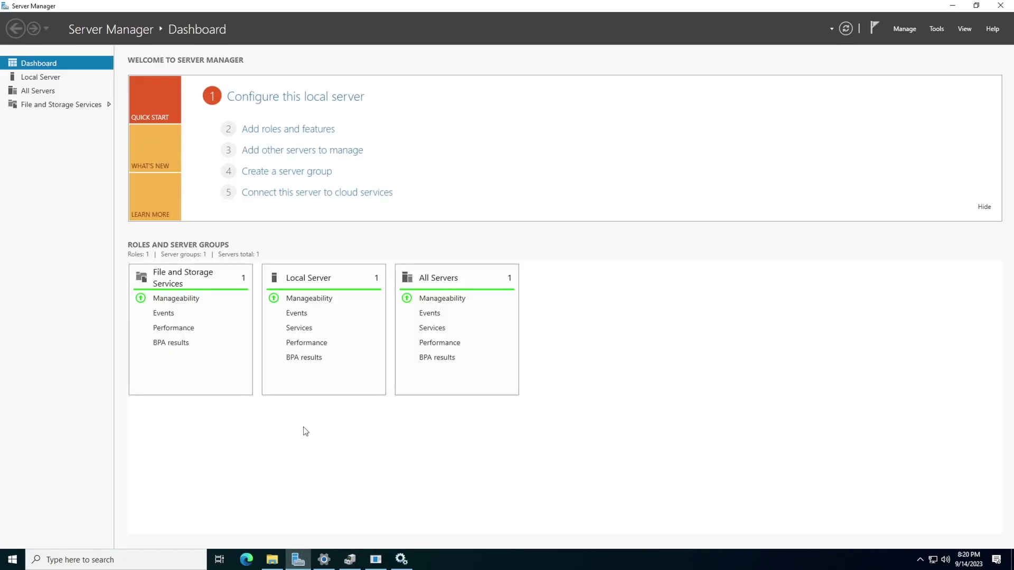
pyautogui.click(278, 130)
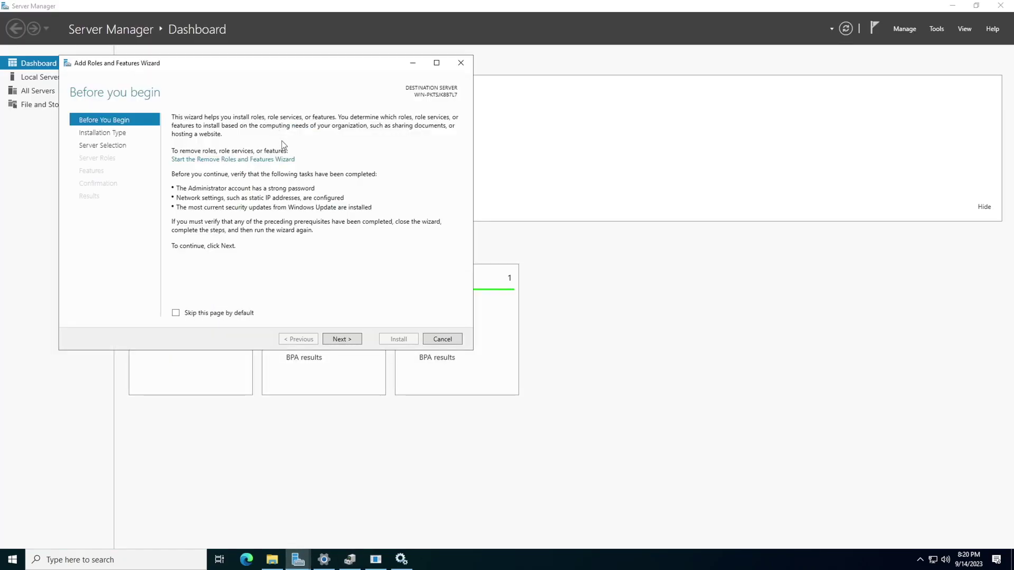
pyautogui.click(341, 340)
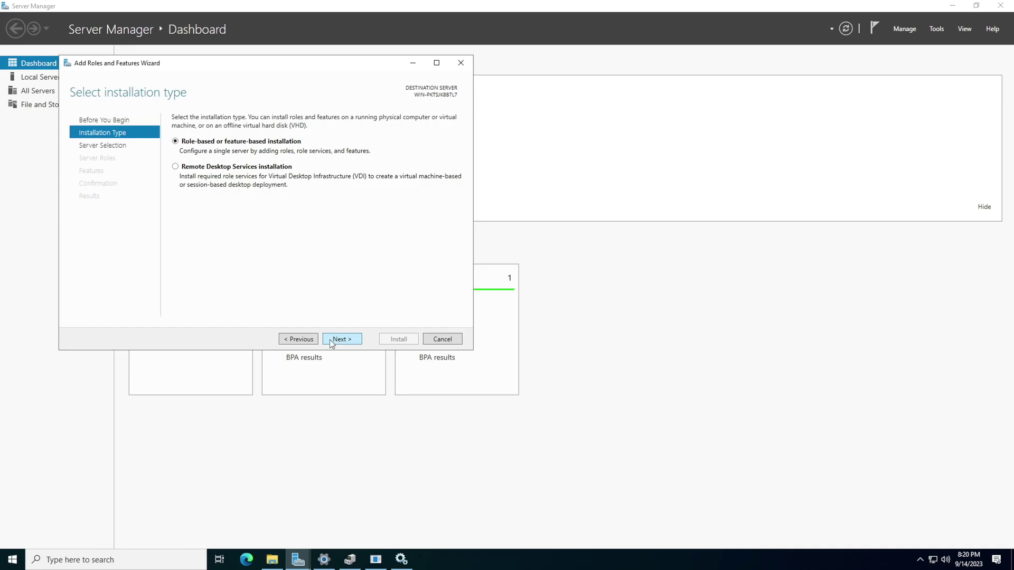
pyautogui.click(436, 342)
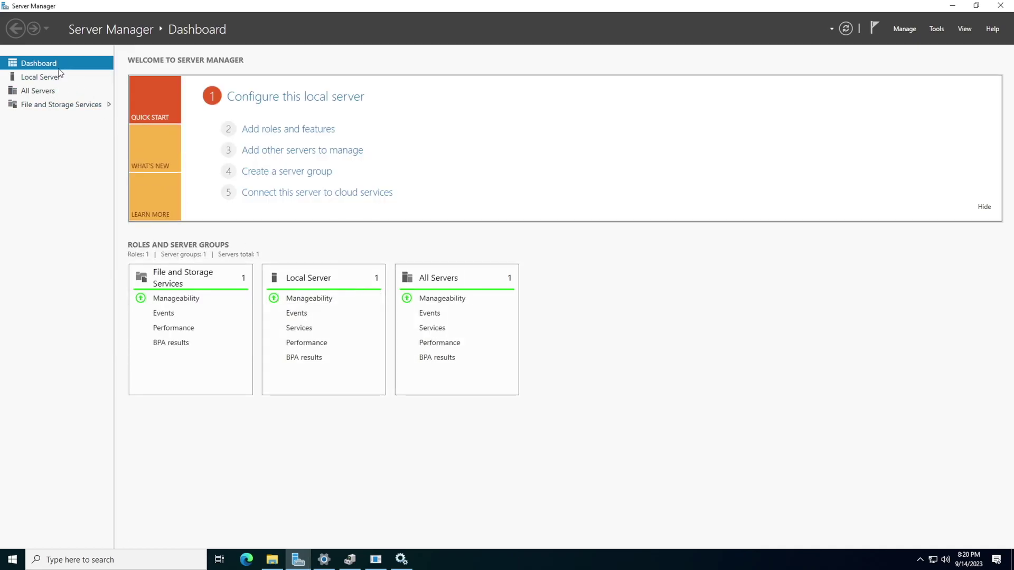
# Start adding roles and features with a role-based or feature-based installation on the local server, selecting no additional server roles.
pyautogui.click(274, 132)
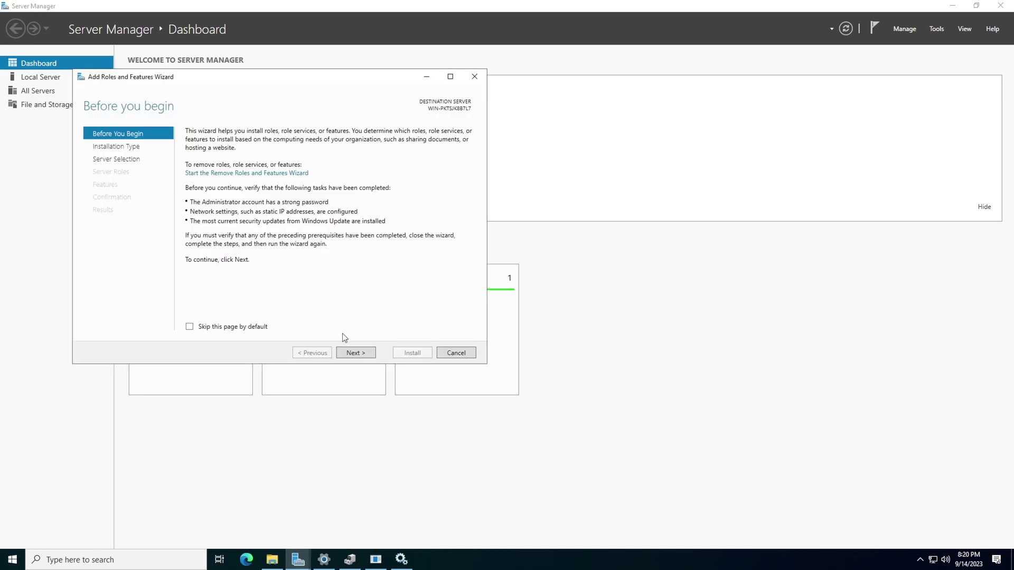
pyautogui.click(349, 353)
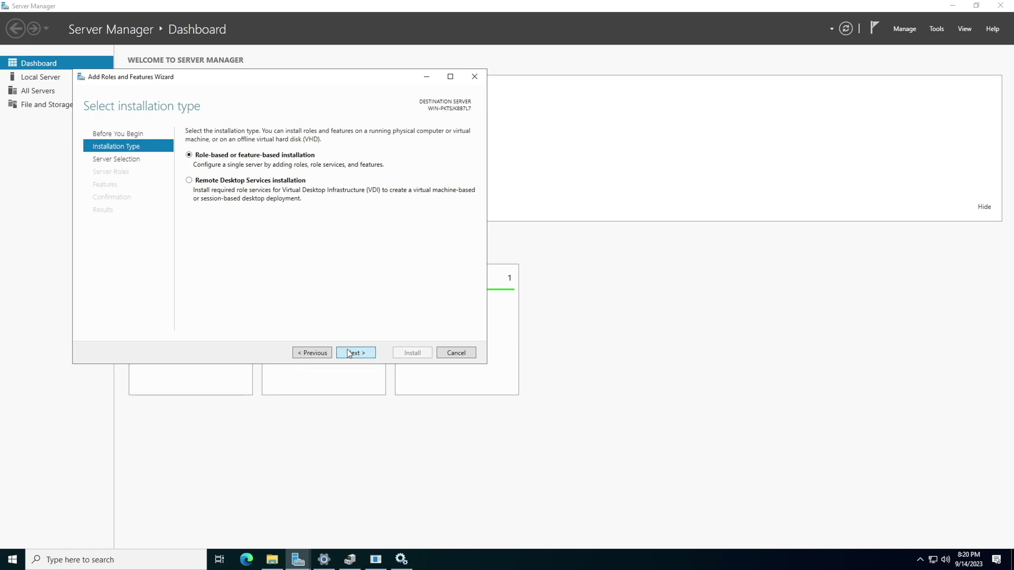
pyautogui.click(347, 351)
pyautogui.click(350, 354)
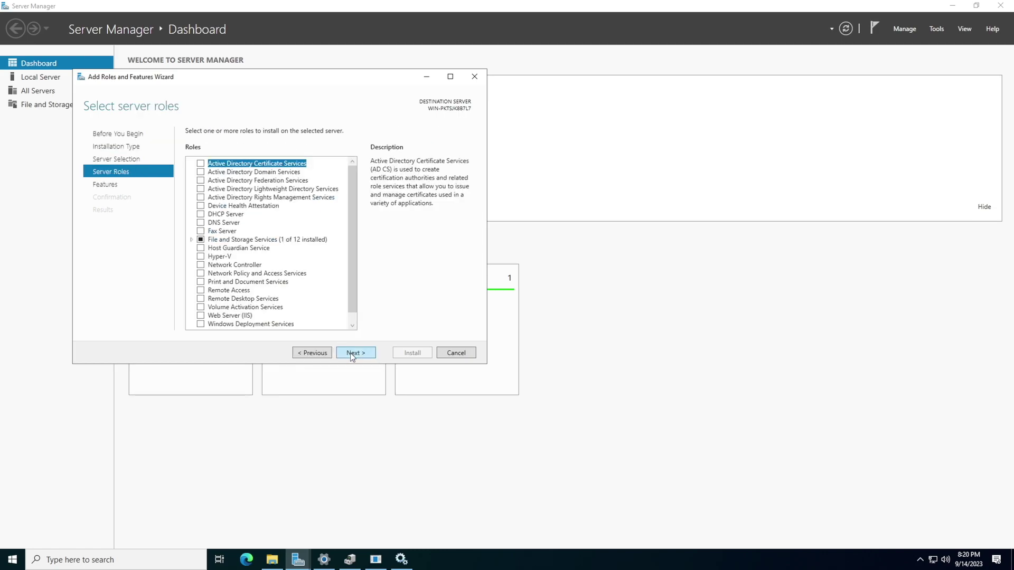
pyautogui.scroll(-1, 310, 298)
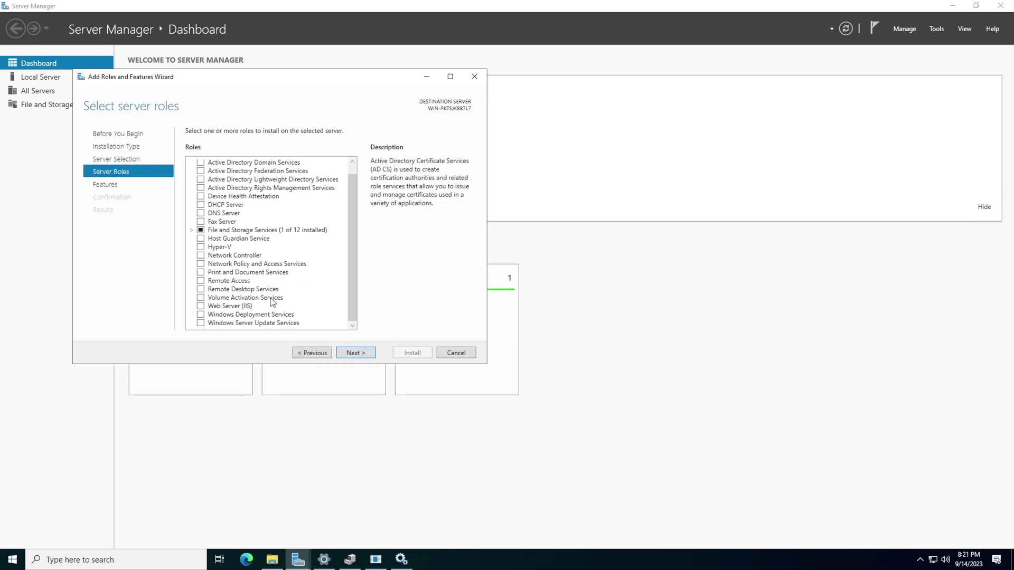
pyautogui.click(344, 353)
# Install the Wireless LAN Service feature without an automatic restart, and close the Add Roles and Features Wizard.
pyautogui.scroll(-7, 264, 296)
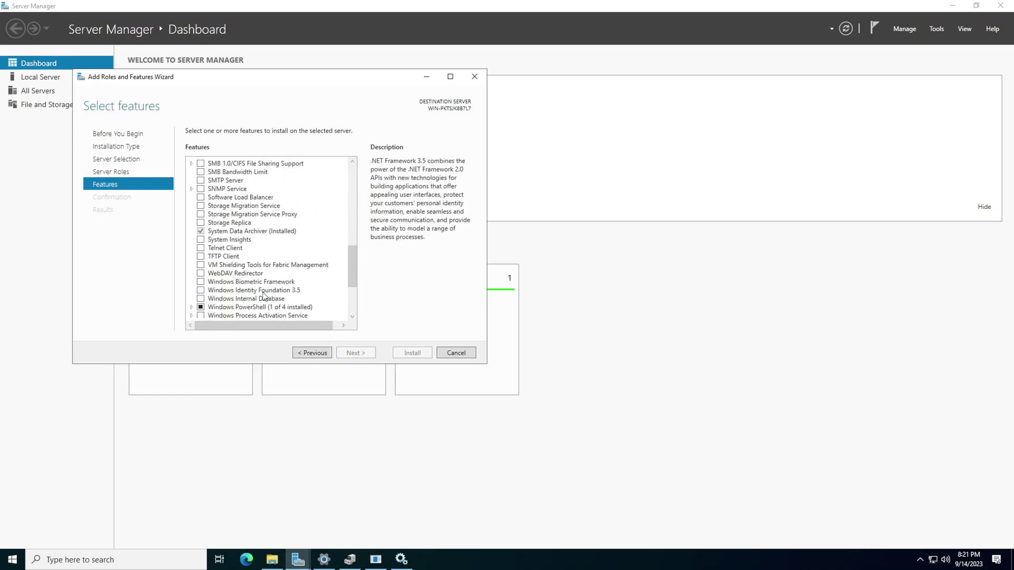
pyautogui.scroll(-4, 265, 296)
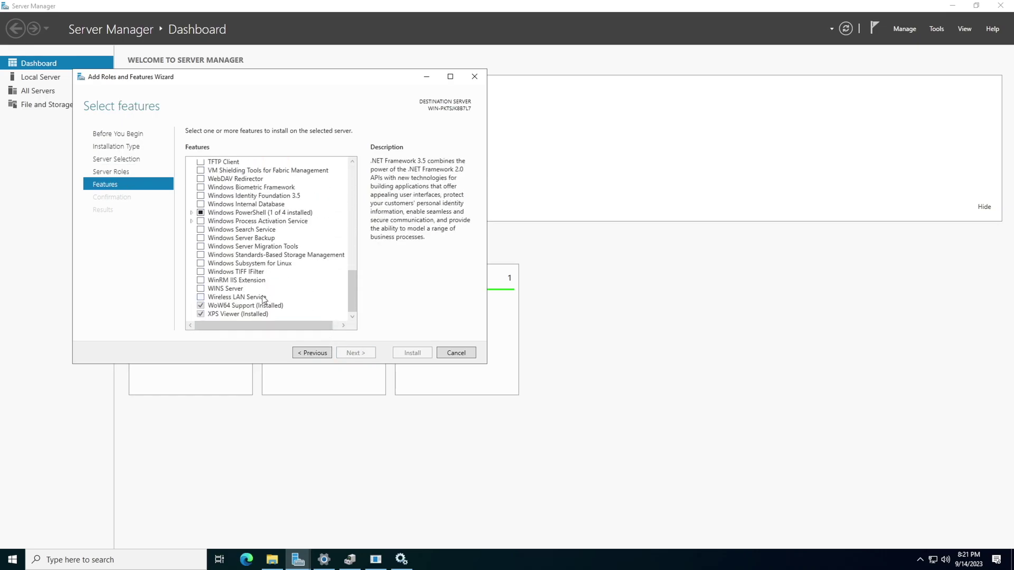
pyautogui.click(200, 297)
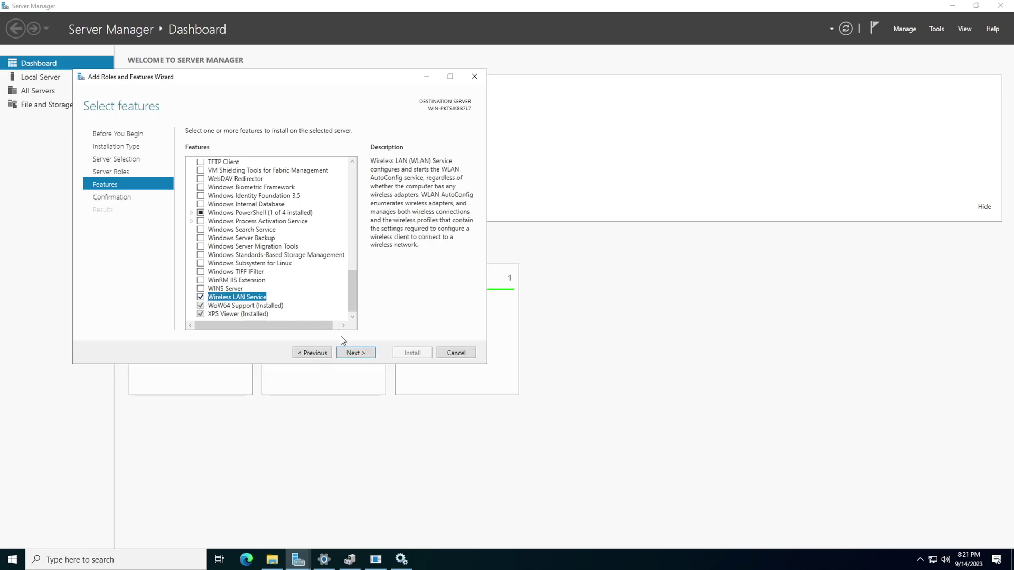
pyautogui.click(354, 353)
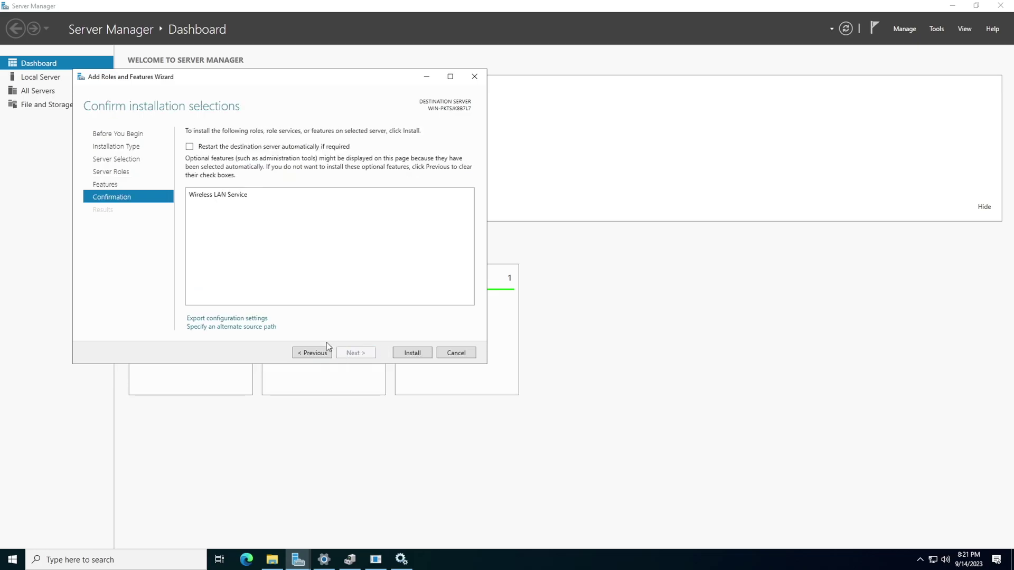
pyautogui.click(405, 351)
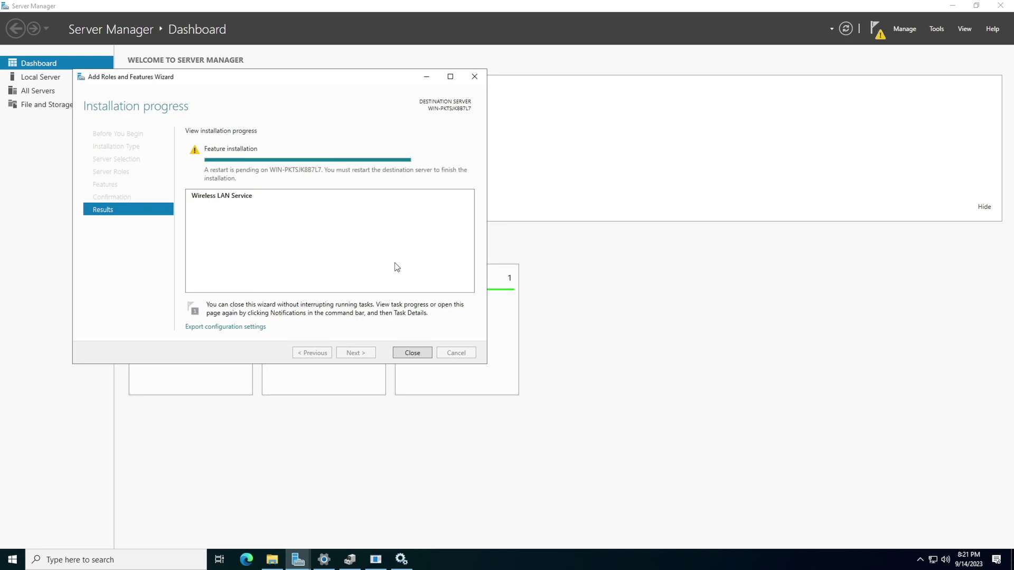
pyautogui.click(415, 354)
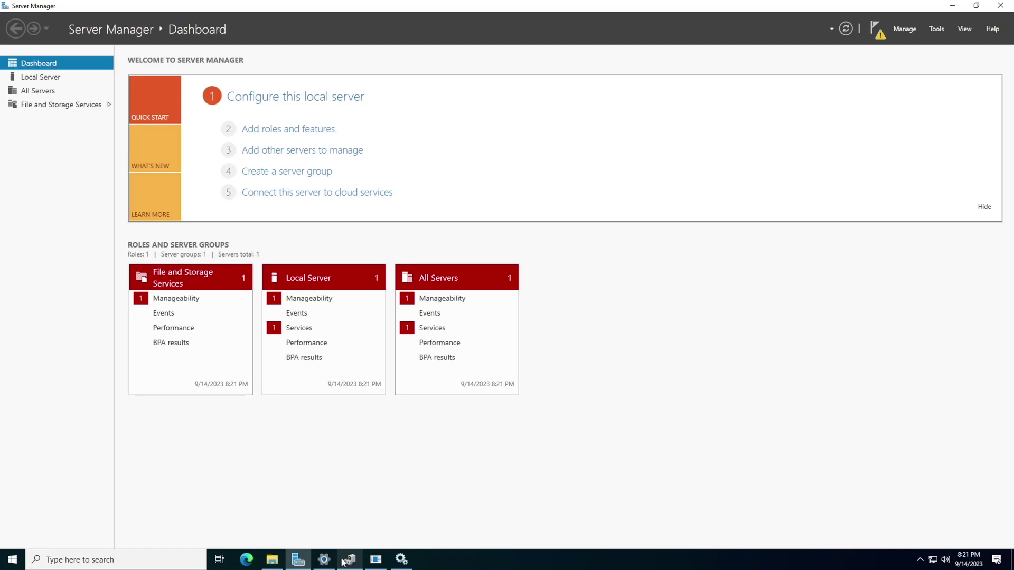
# Try to install the Intel PROSet/Wireless Wi-Fi Software again from WirelessSetup, accepting the license terms.
pyautogui.click(280, 567)
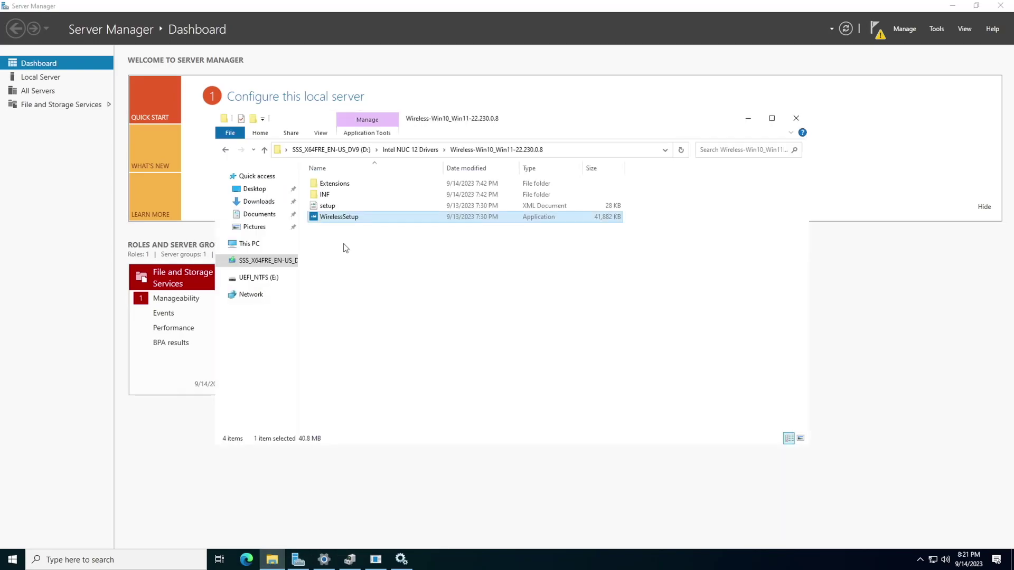
pyautogui.doubleClick(340, 217)
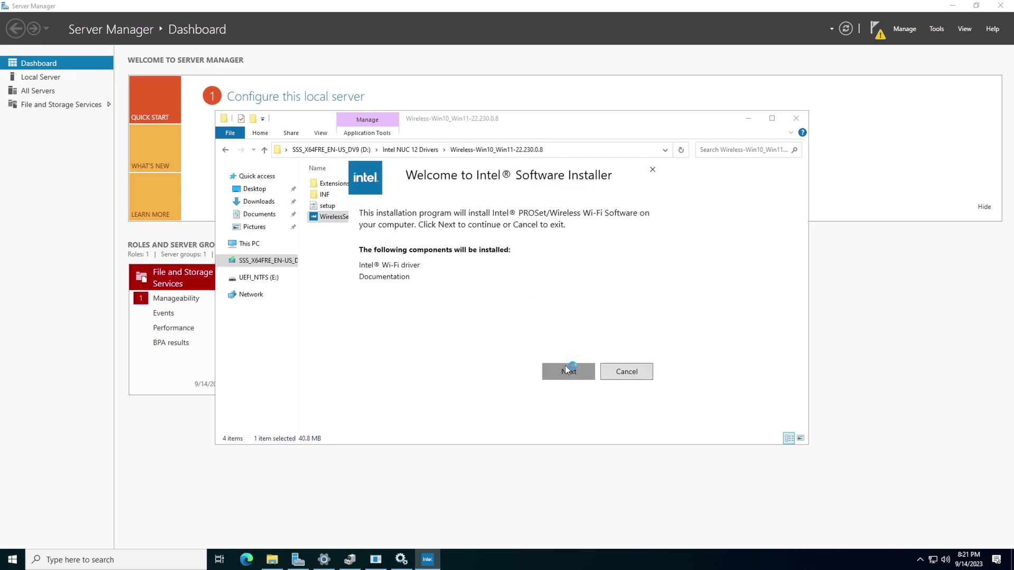
pyautogui.click(565, 371)
pyautogui.click(364, 349)
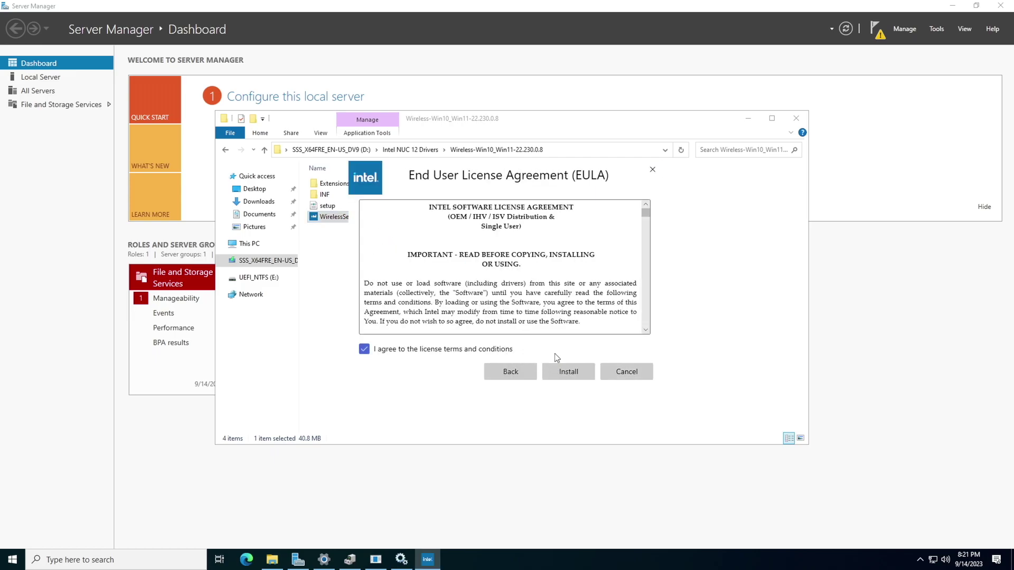
pyautogui.click(560, 368)
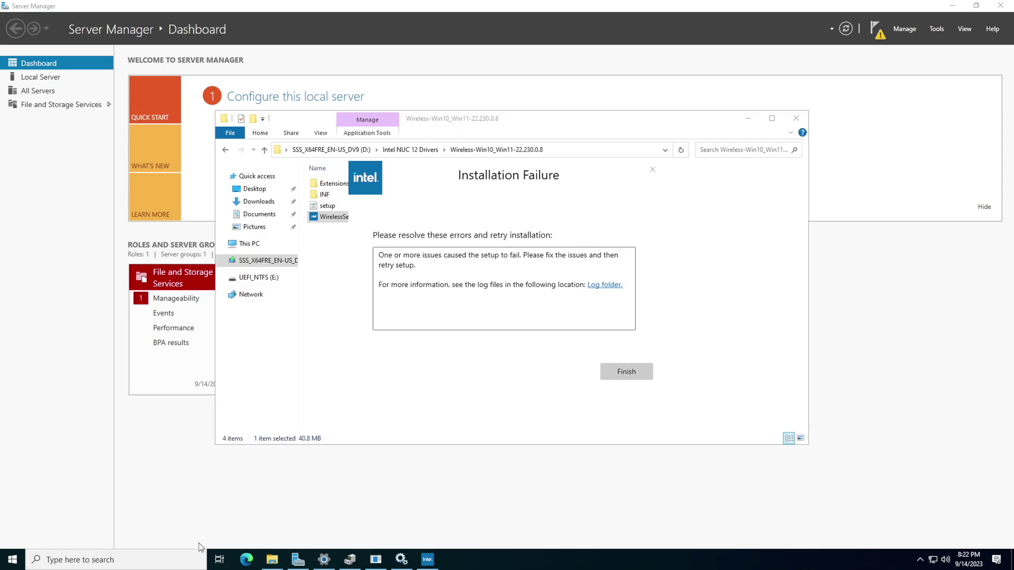
# Restart the server with the reason Other (Unplanned), forcing the restart despite the apps still open.
pyautogui.click(23, 563)
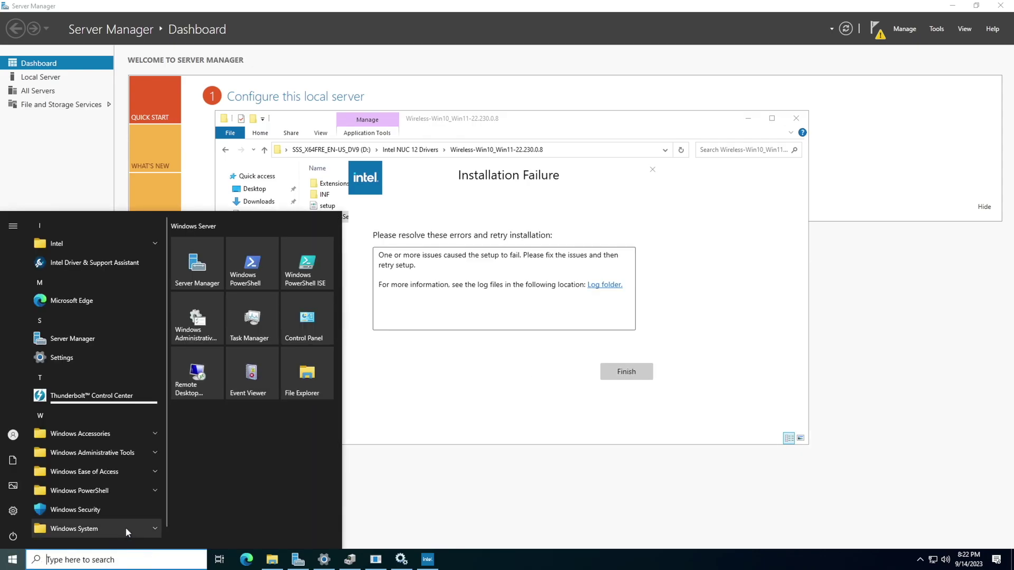
pyautogui.click(18, 539)
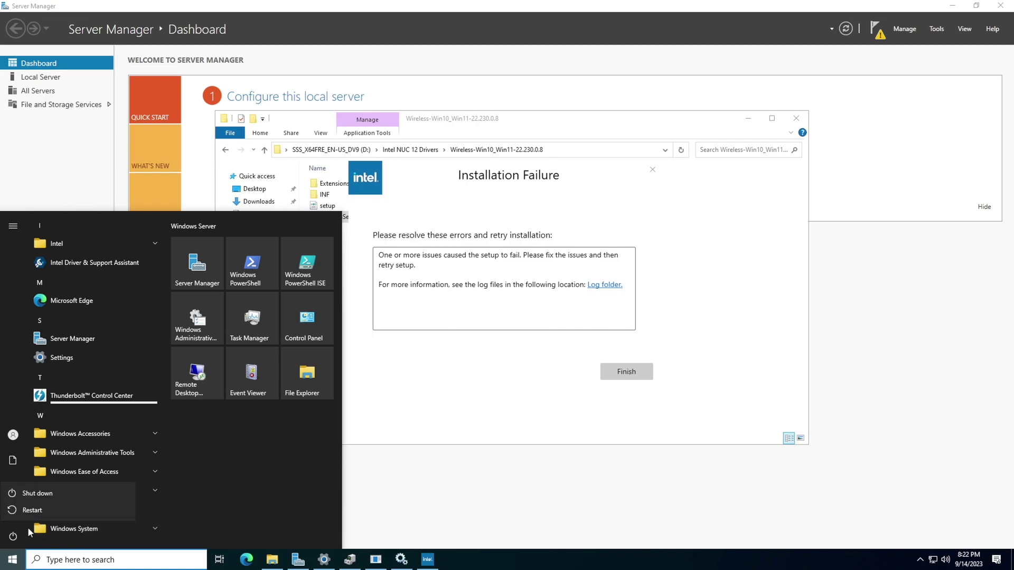
pyautogui.click(44, 509)
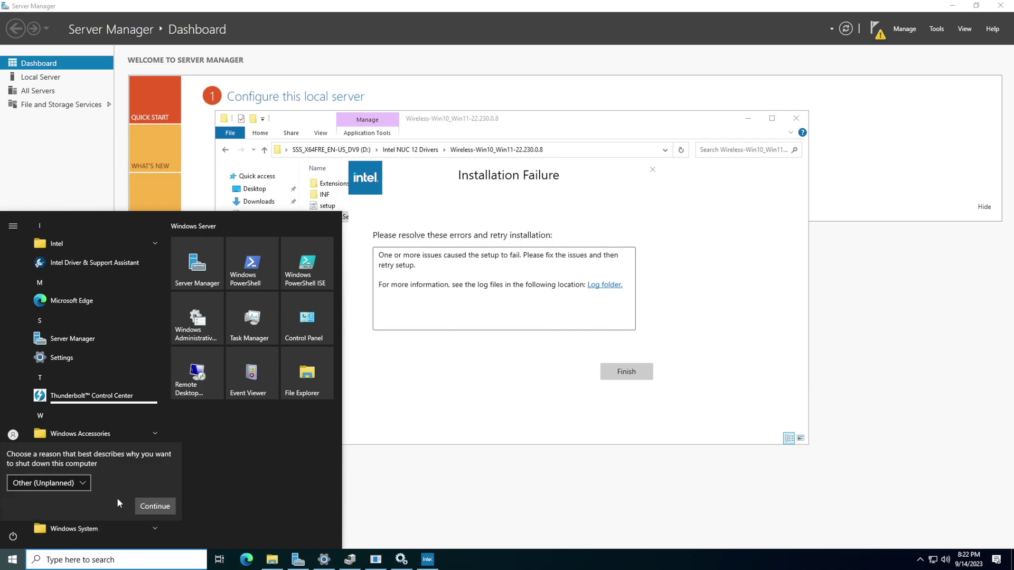
pyautogui.click(154, 503)
pyautogui.click(153, 502)
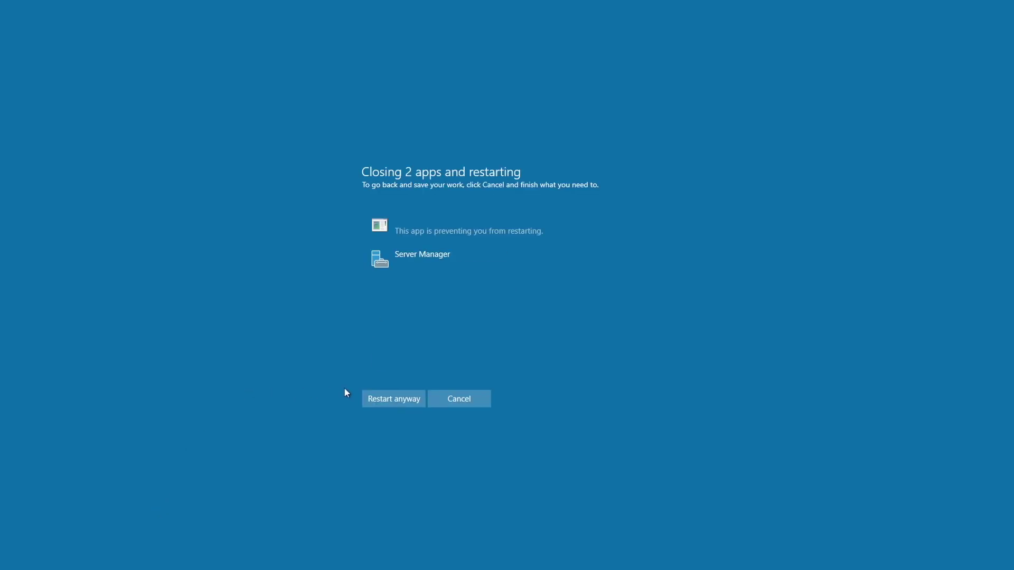
pyautogui.click(376, 401)
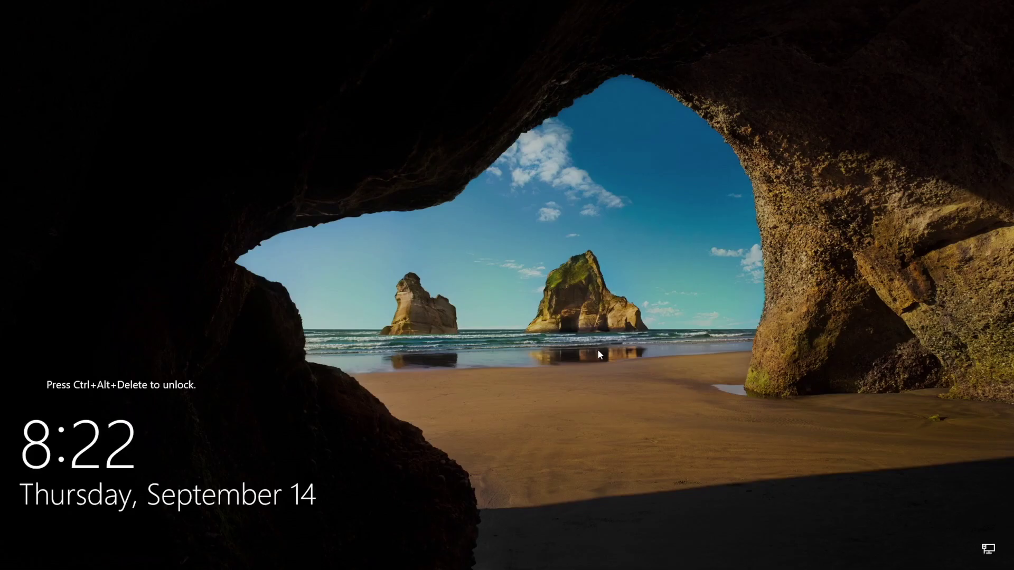
# Unlock the restarted server and sign in as Administrator with the account password.
pyautogui.hotkey('ctrl', 'alt', 'Delete')
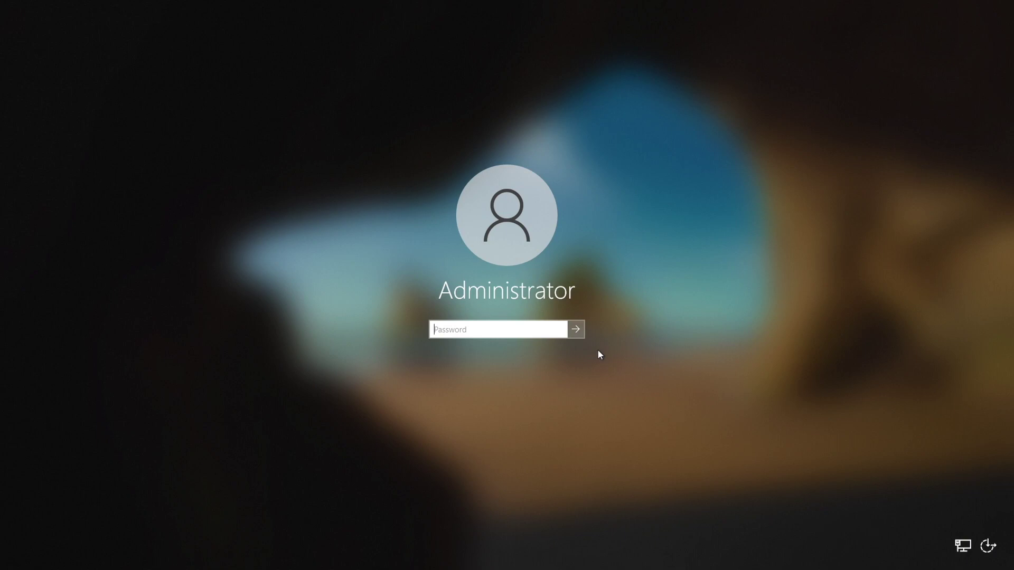
pyautogui.write('*************')
pyautogui.press('Return')
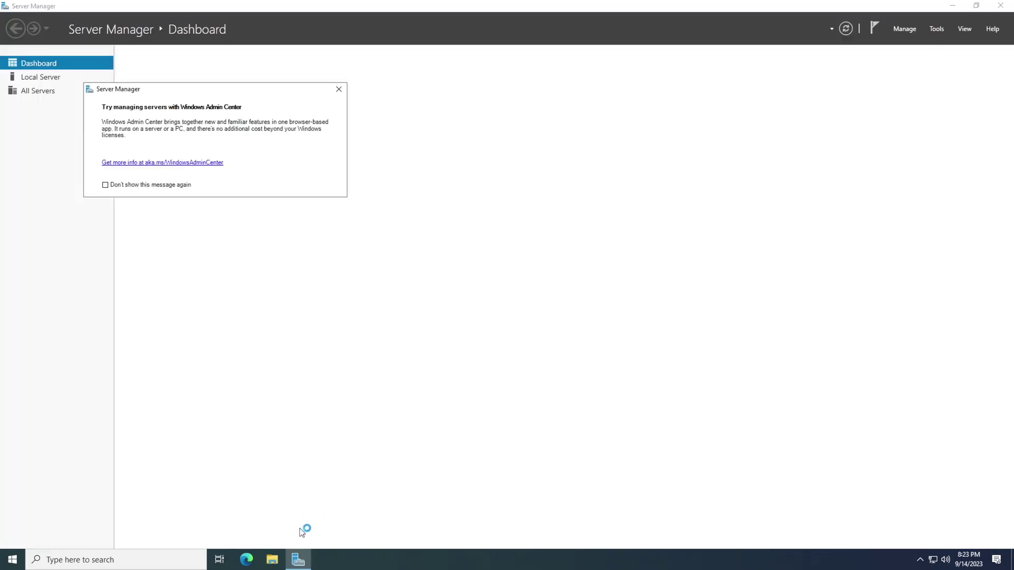
# Bring up the properties of This PC from File Explorer and open Device Manager to check the devices.
pyautogui.click(272, 559)
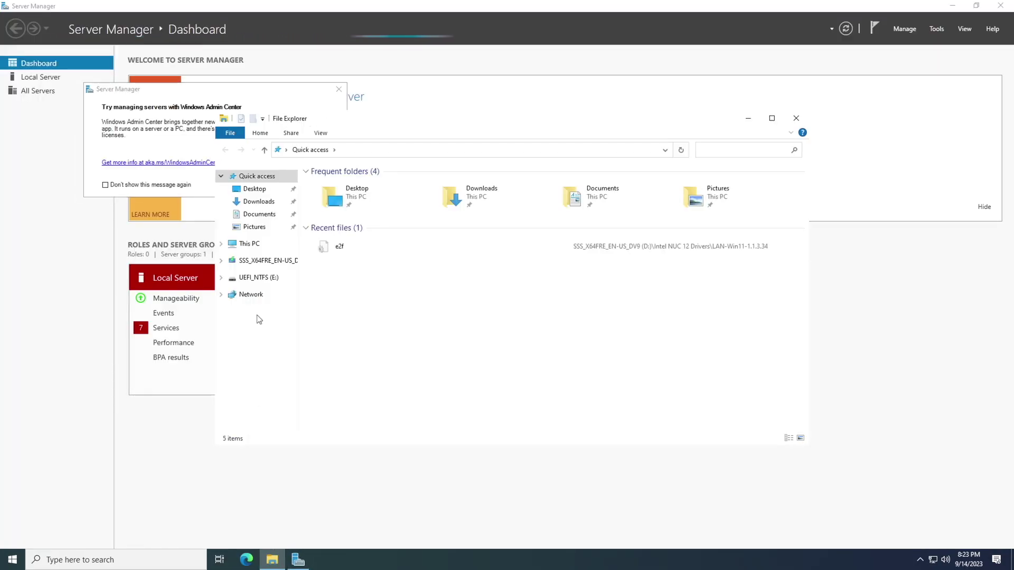
pyautogui.rightClick(245, 243)
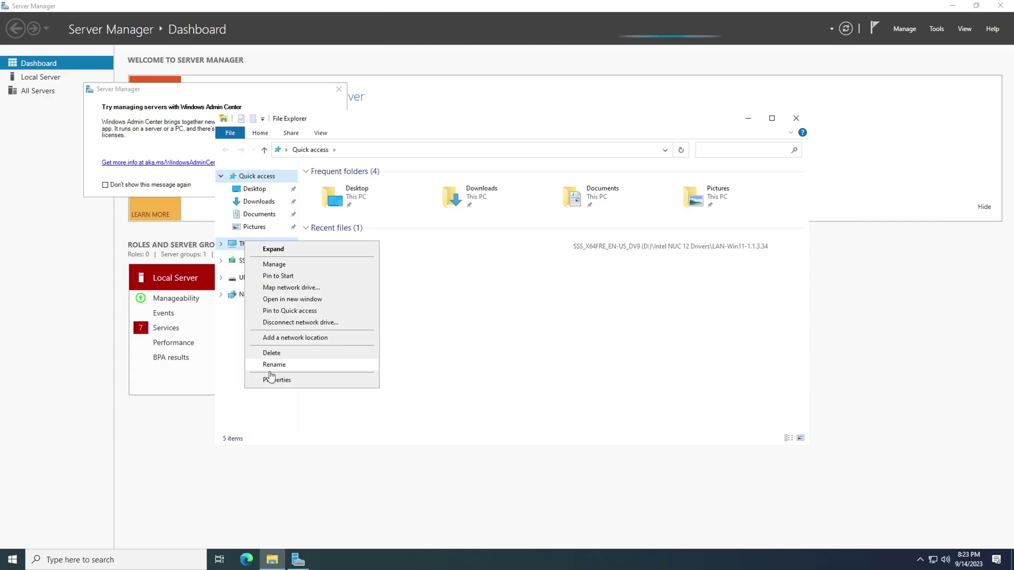
pyautogui.click(272, 381)
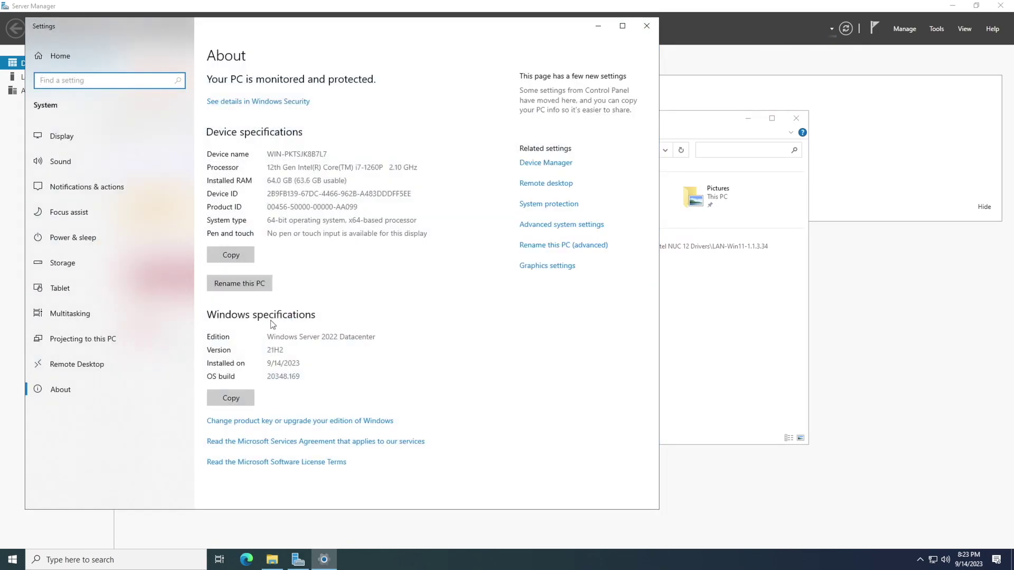
pyautogui.click(528, 163)
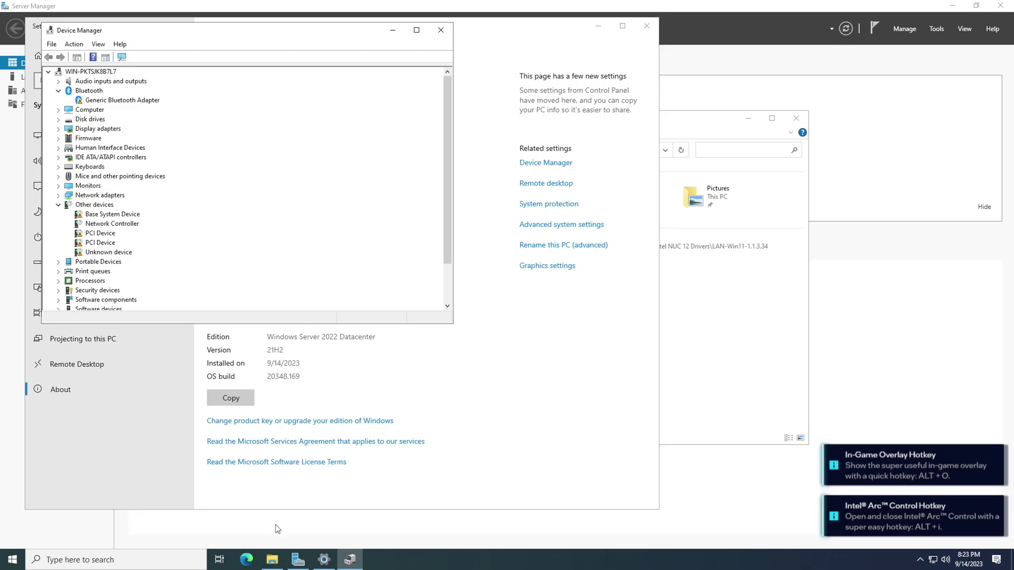
# Launch WirelessSetup from the Wireless-Win10_Win11-22.230.0.8 folder in Intel NUC 12 Drivers on drive D.
pyautogui.click(272, 560)
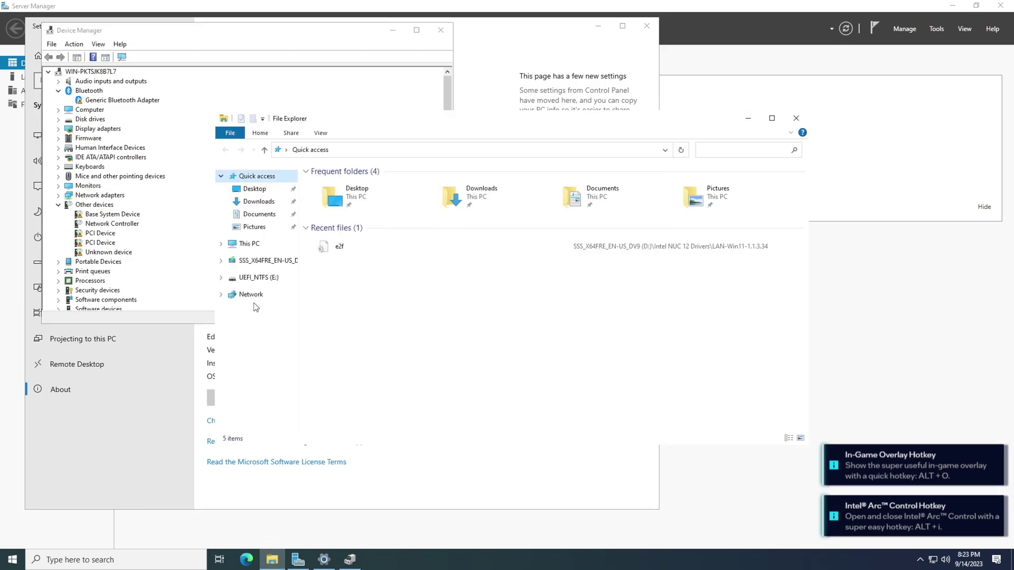
pyautogui.click(254, 260)
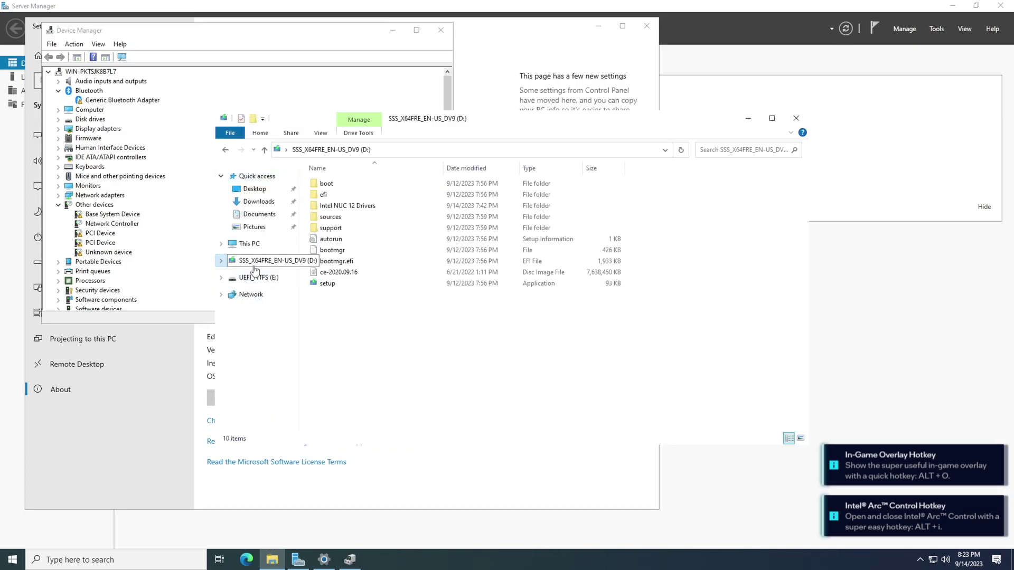
pyautogui.doubleClick(344, 206)
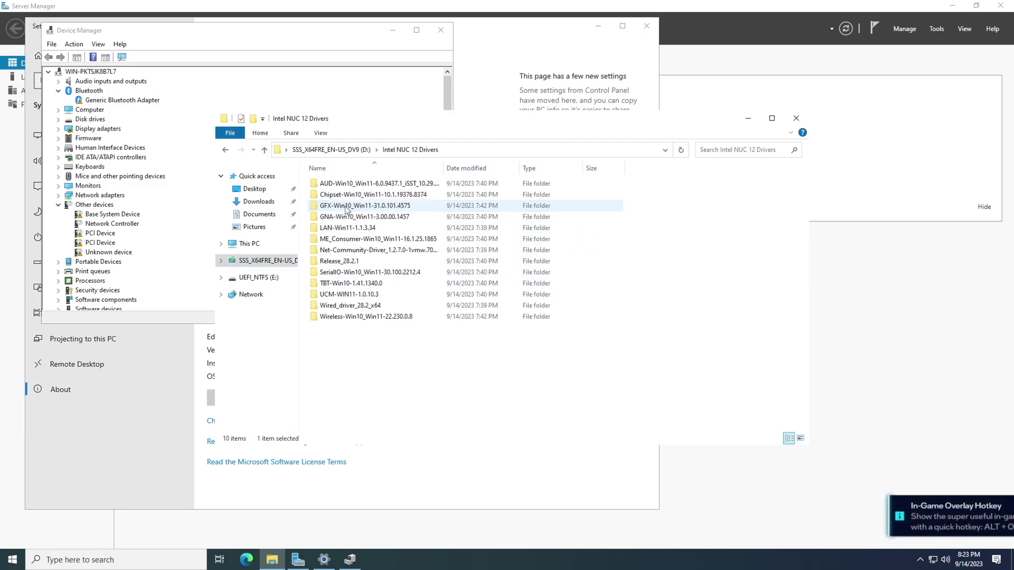
pyautogui.doubleClick(363, 317)
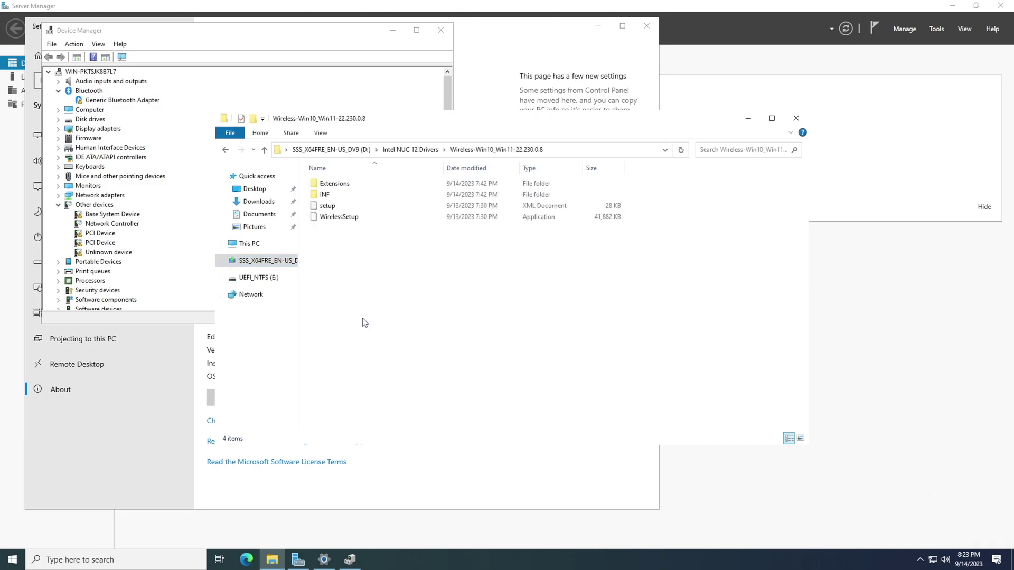
pyautogui.doubleClick(348, 218)
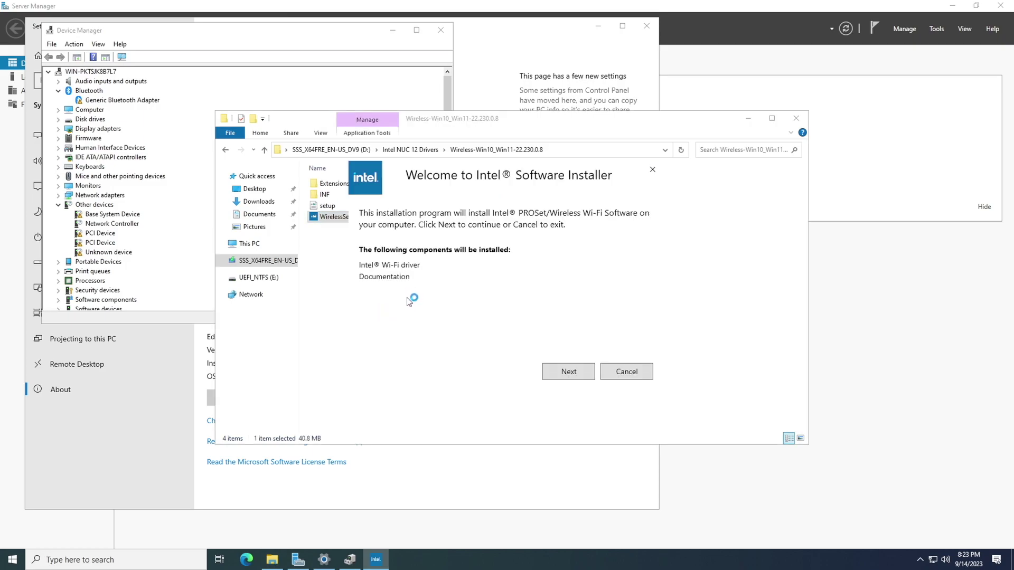
# Install the Intel PROSet/Wireless Wi-Fi Software with the license terms accepted, finish the installer, and return to the Intel NUC 12 Drivers folder.
pyautogui.click(549, 371)
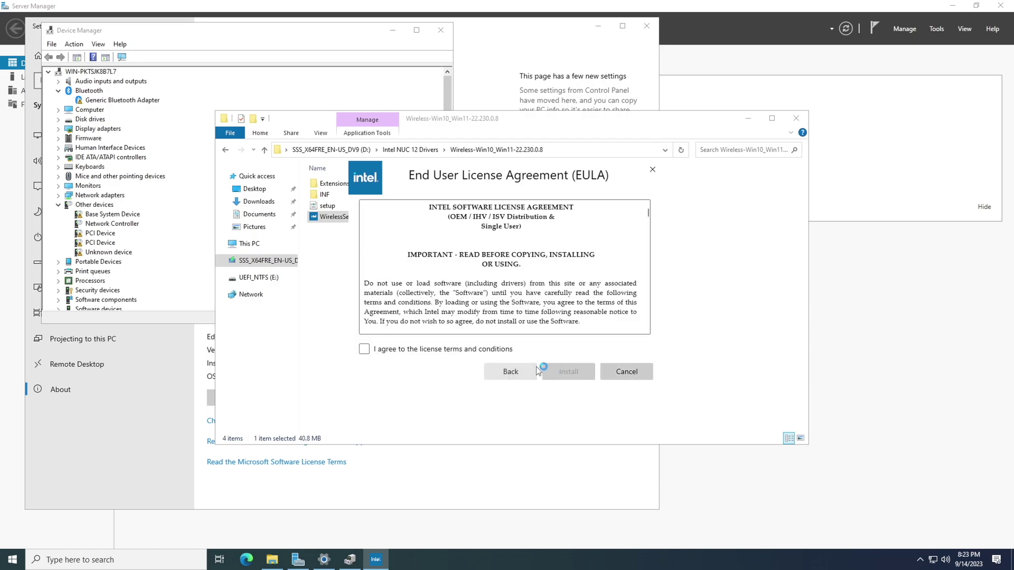
pyautogui.click(467, 353)
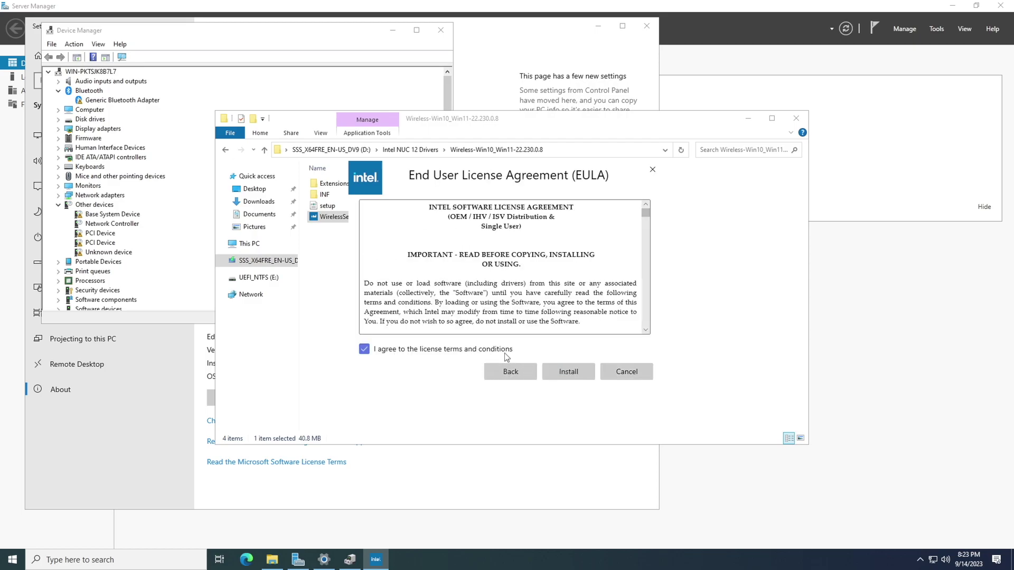
pyautogui.click(562, 374)
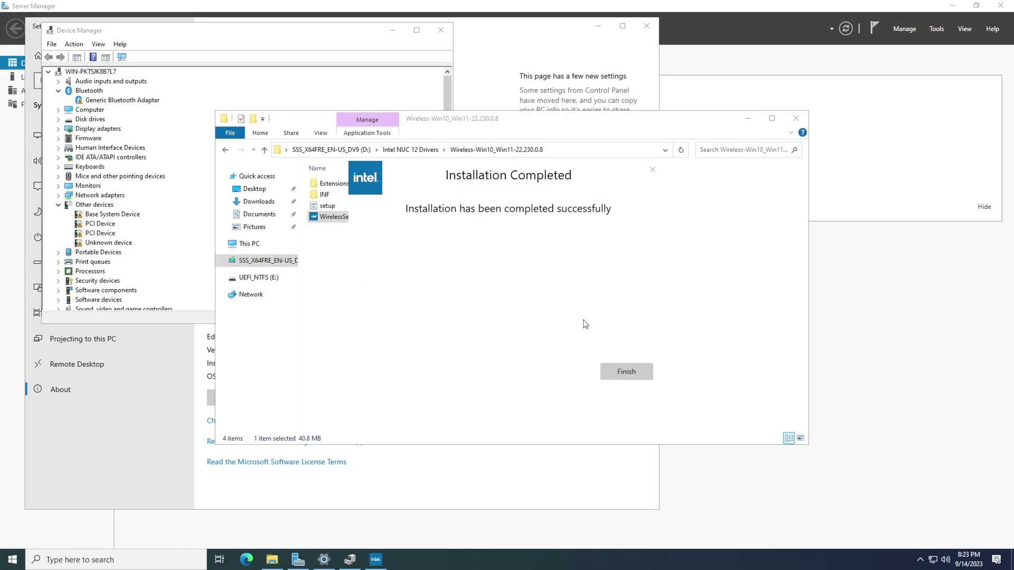
pyautogui.click(617, 372)
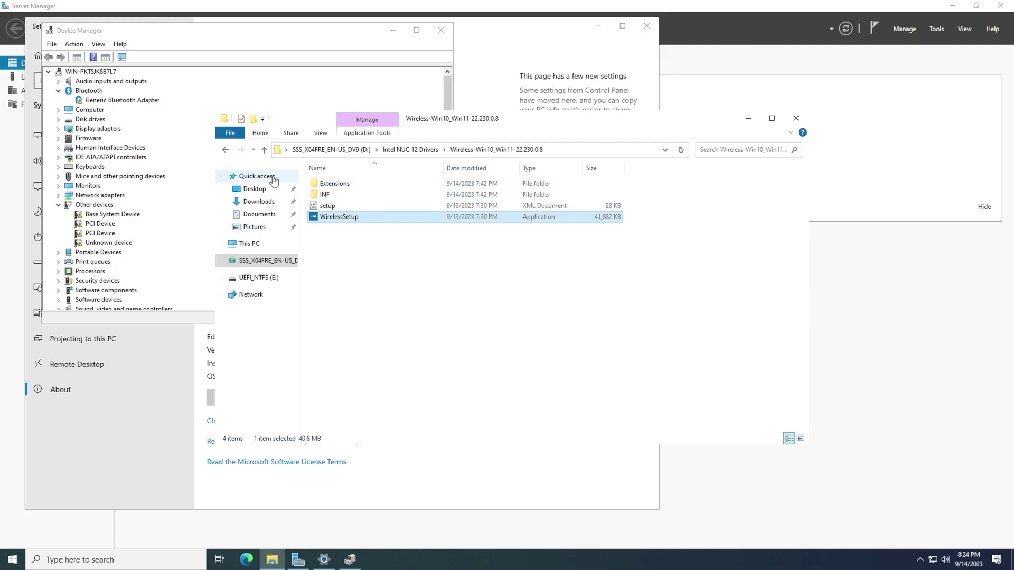
pyautogui.click(225, 150)
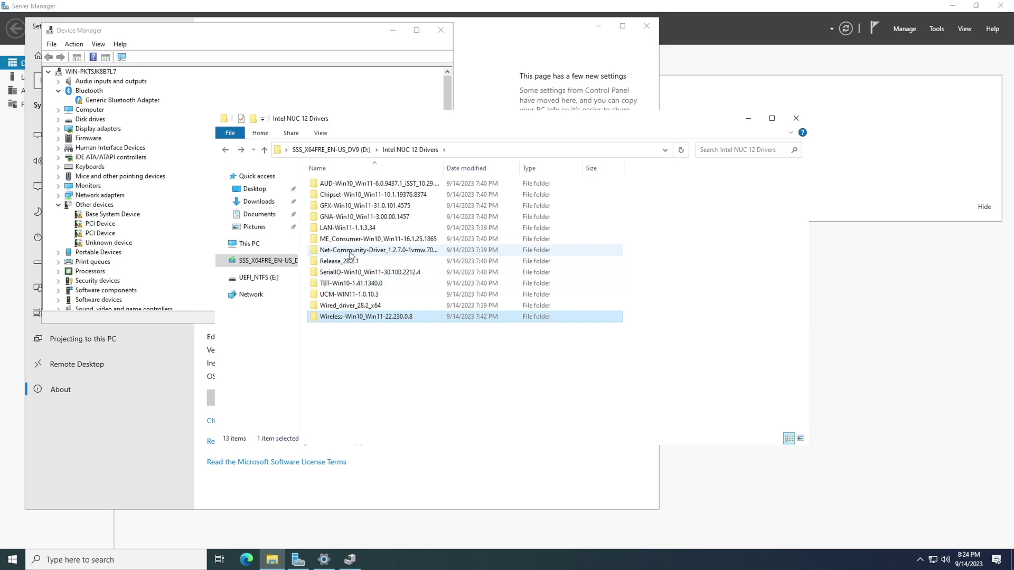
# Look through the GNA, GFX and Chipset driver folders in Intel NUC 12 Drivers for anything matching the remaining unknown devices.
pyautogui.doubleClick(354, 218)
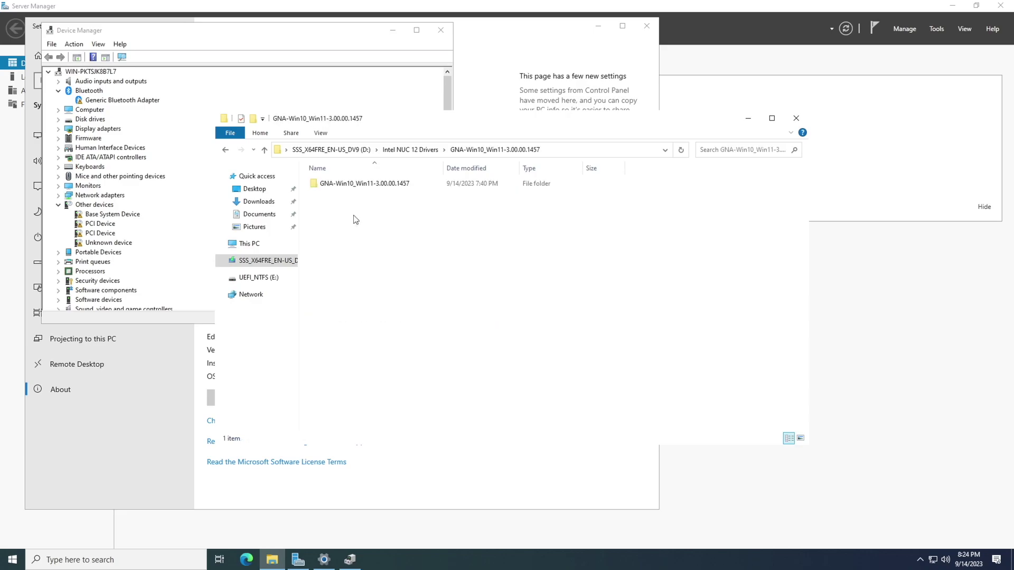
pyautogui.doubleClick(324, 185)
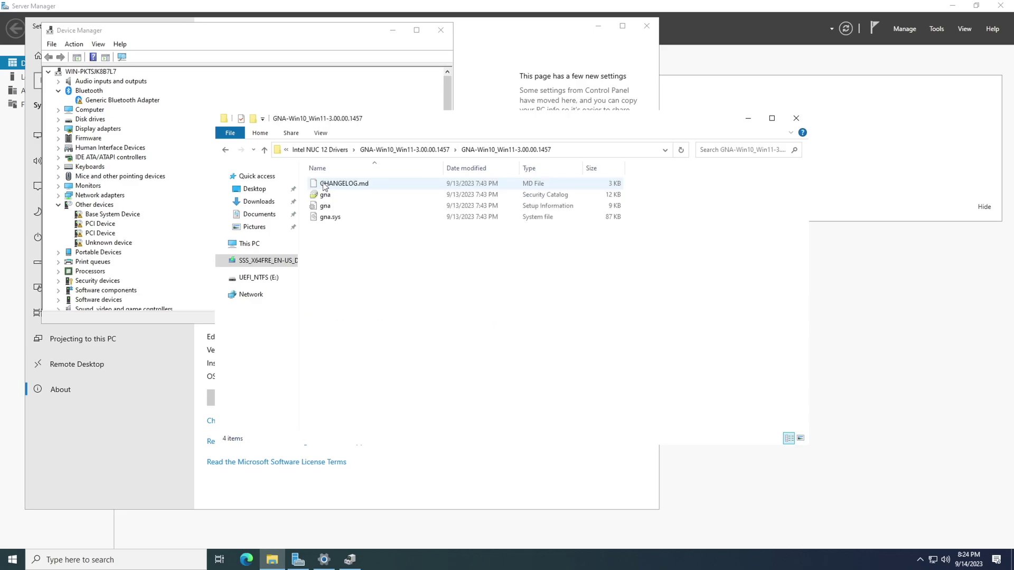
pyautogui.click(233, 150)
pyautogui.click(233, 151)
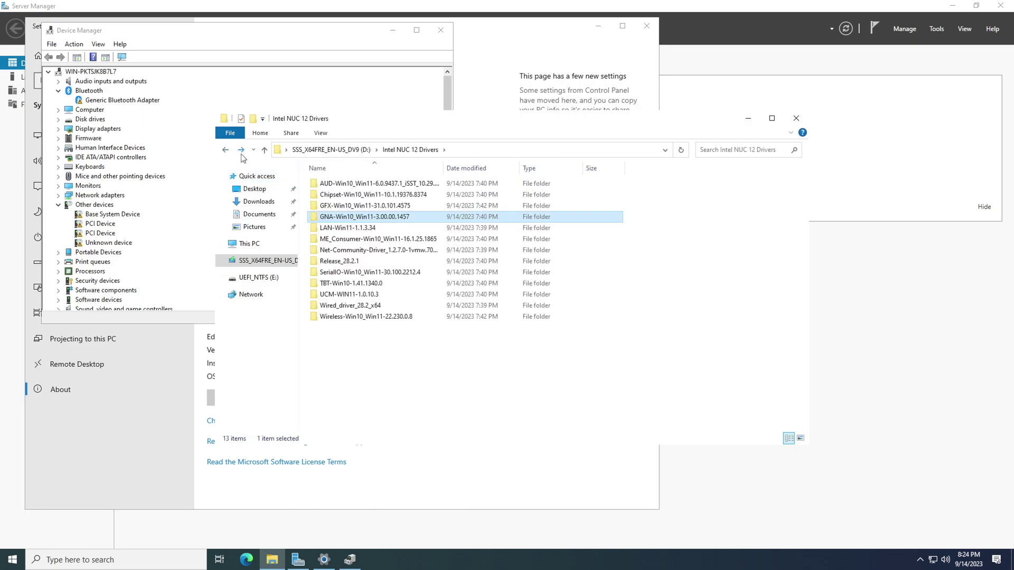
pyautogui.doubleClick(337, 207)
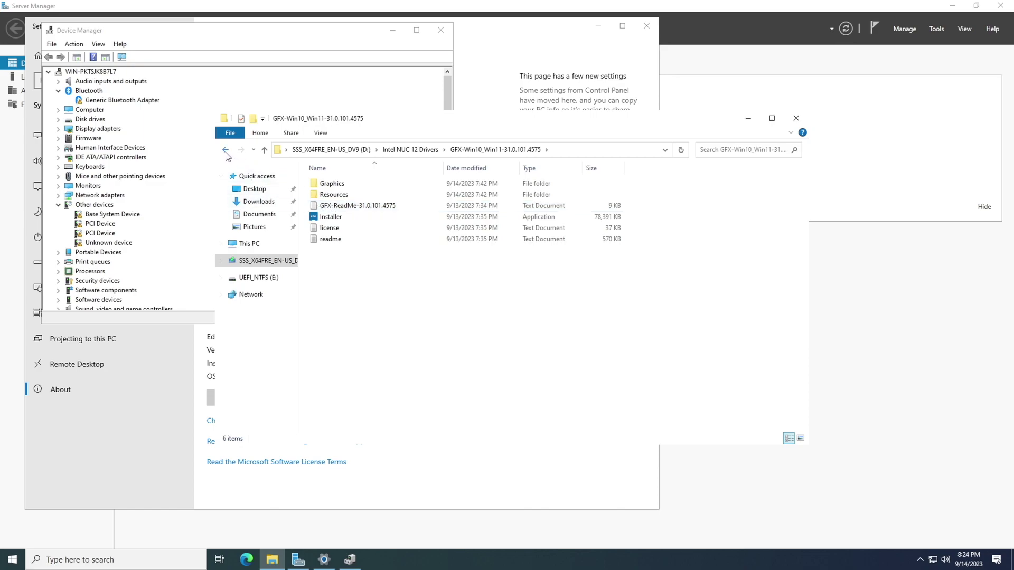
pyautogui.click(226, 151)
pyautogui.doubleClick(330, 195)
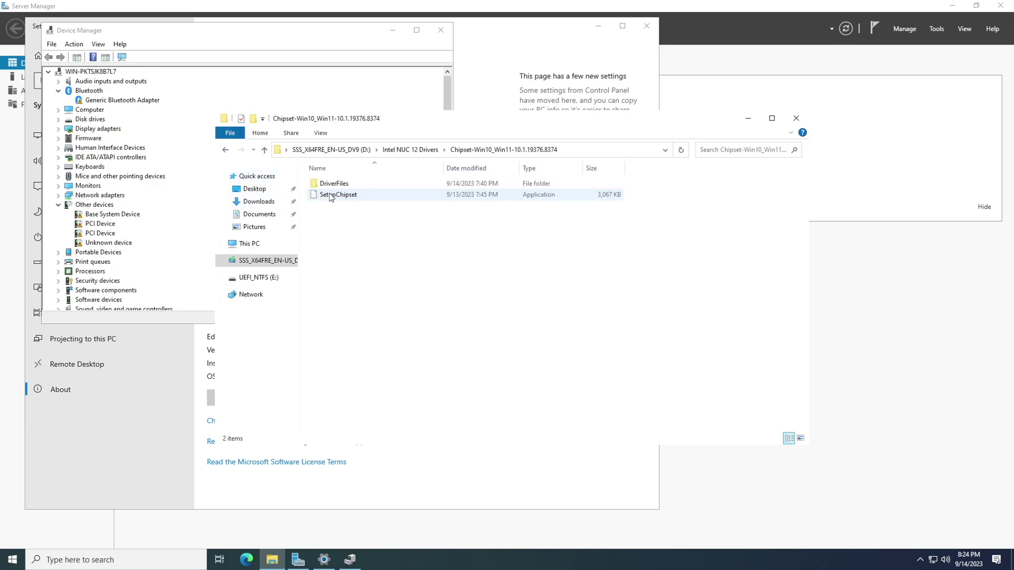
pyautogui.click(226, 150)
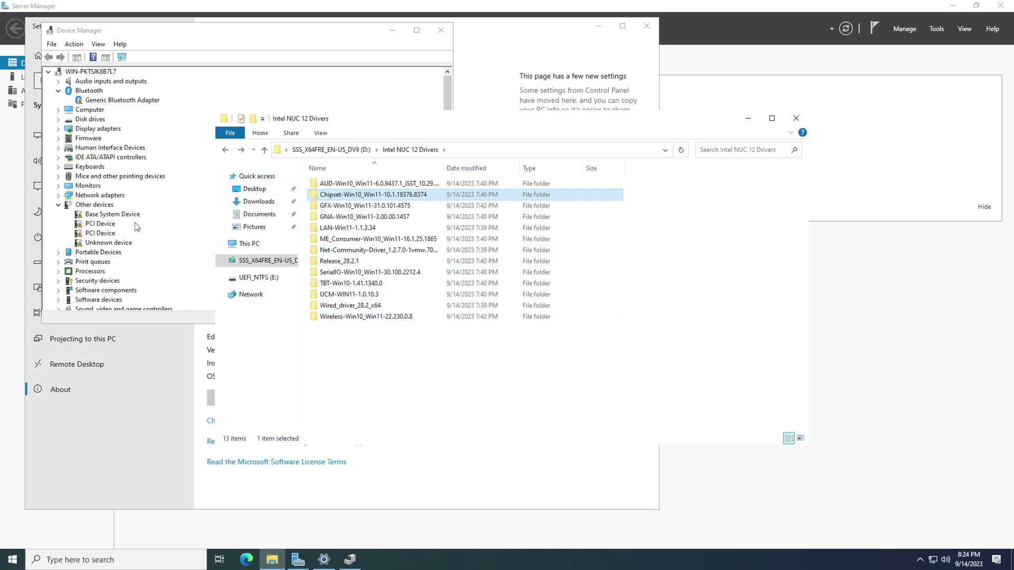
# Review the rest of the Device Manager list and the properties of This PC, and minimize the About page.
pyautogui.scroll(-2, 136, 217)
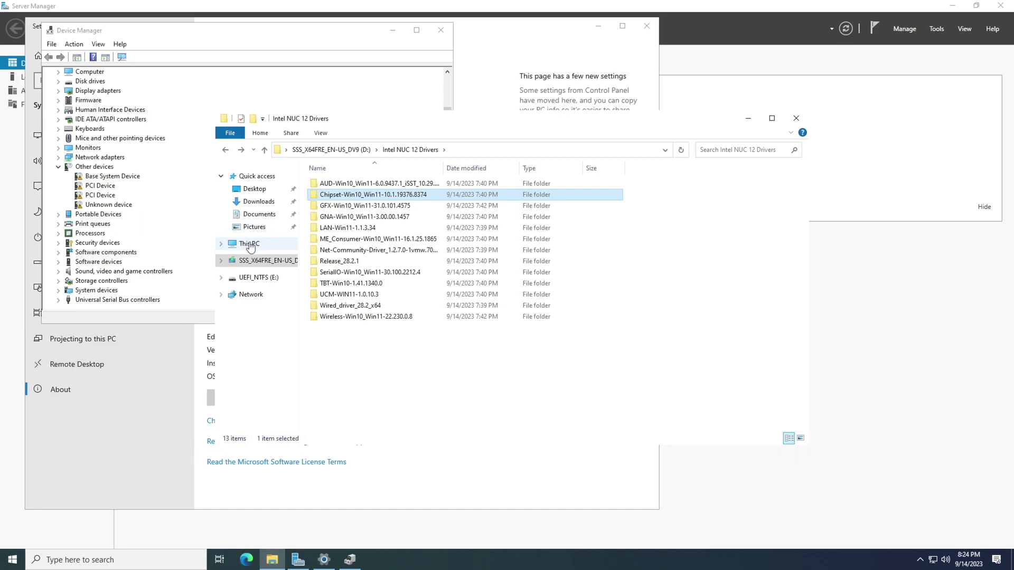
pyautogui.rightClick(250, 246)
pyautogui.click(279, 385)
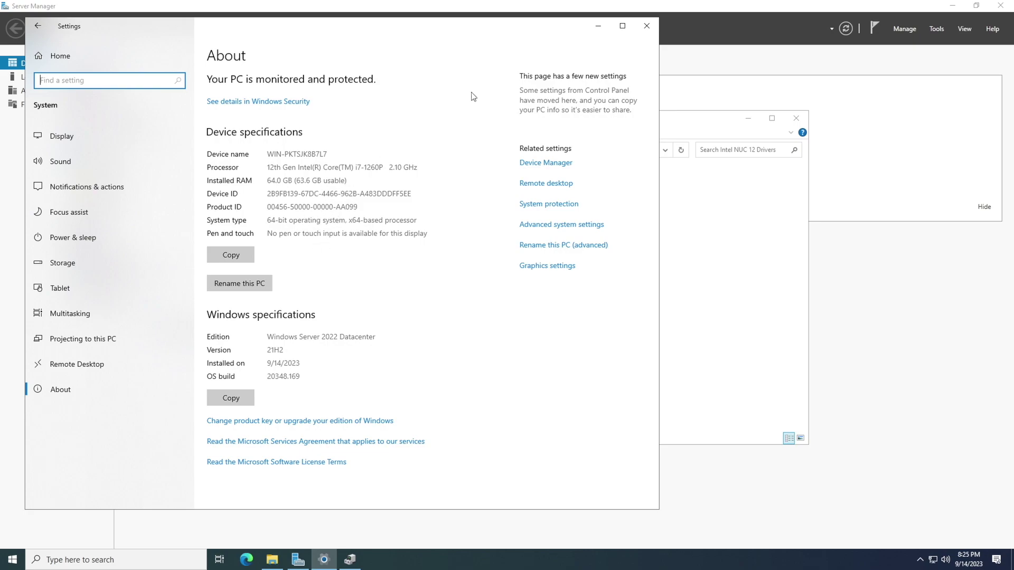
pyautogui.click(599, 24)
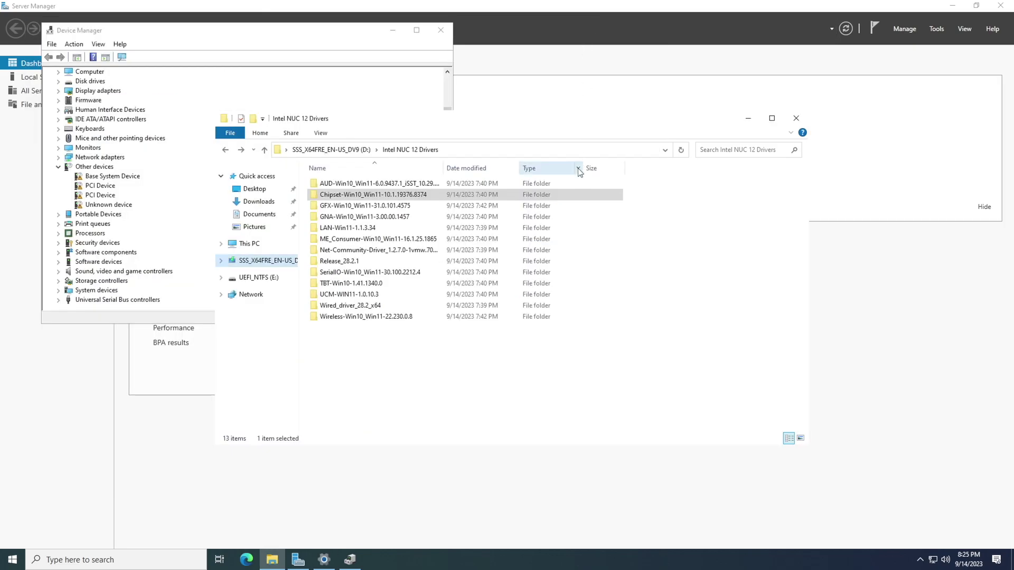
# Set the server's time zone to (UTC-05:00) Eastern Time (US & Canada) in the date and time settings.
pyautogui.rightClick(970, 561)
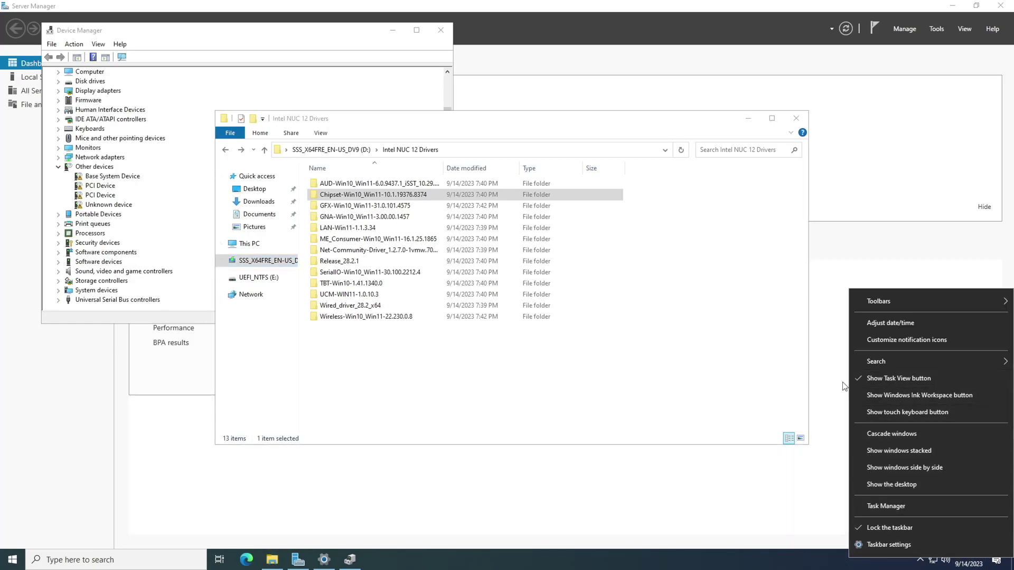
pyautogui.click(881, 323)
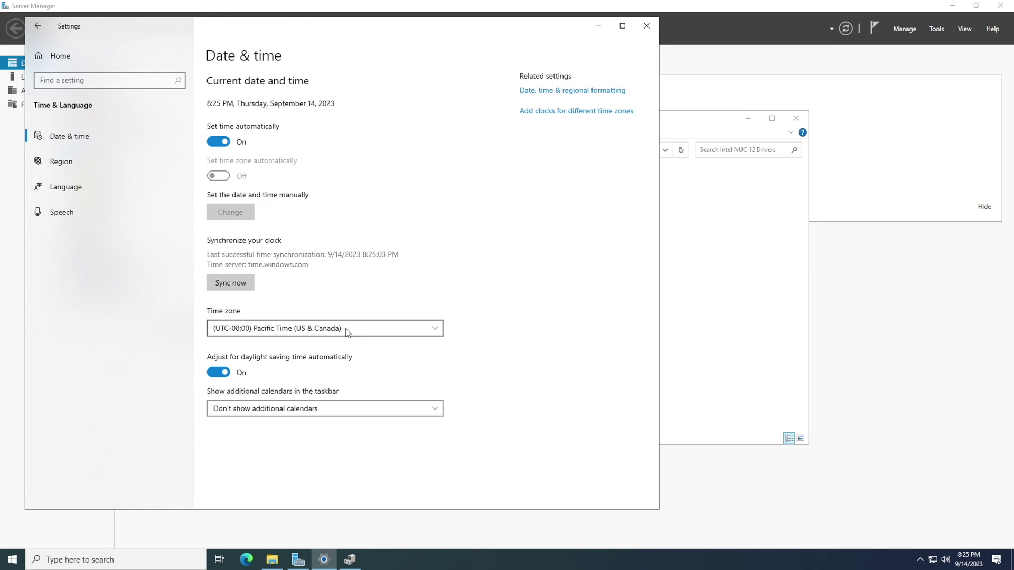
pyautogui.click(346, 328)
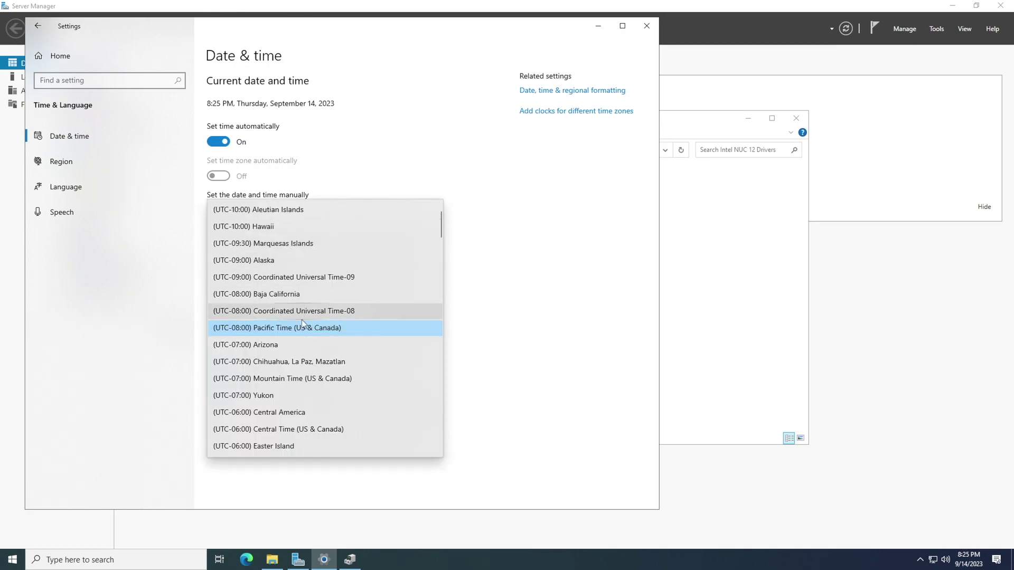
pyautogui.scroll(-2, 296, 357)
pyautogui.scroll(-1, 292, 391)
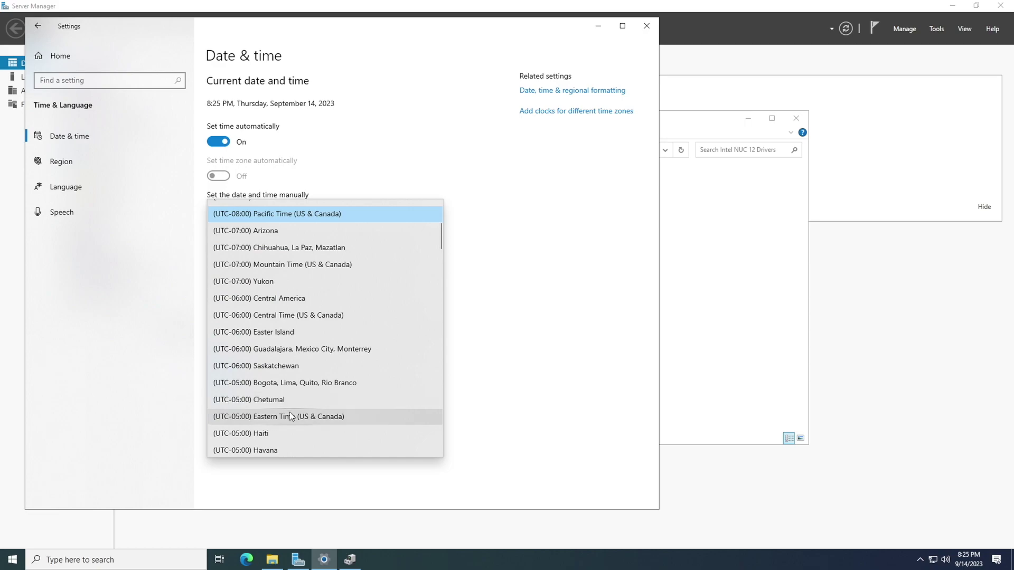
pyautogui.click(287, 417)
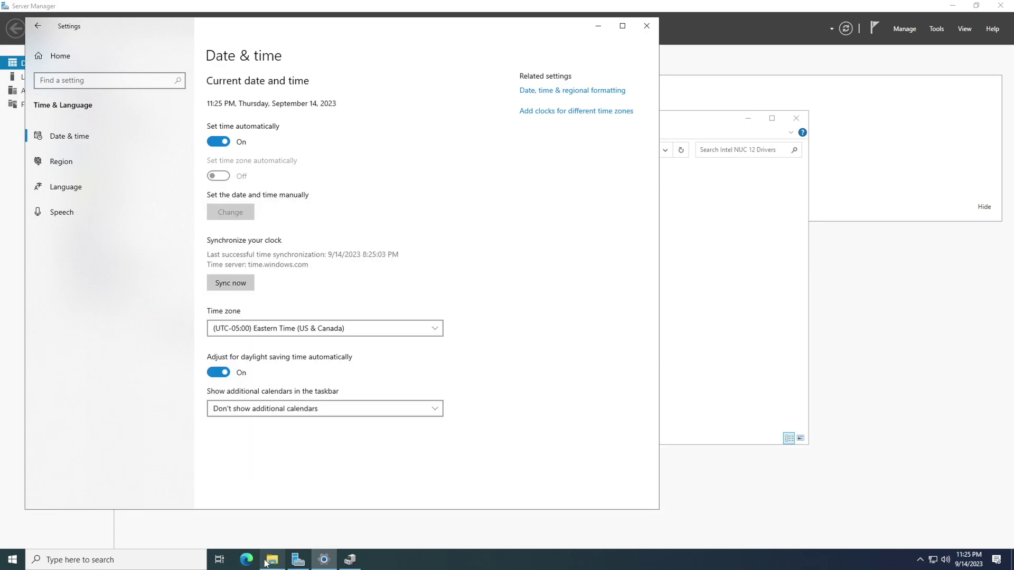
# Open Windows Update from the Windows Settings home page and start installing the pending updates.
pyautogui.click(324, 559)
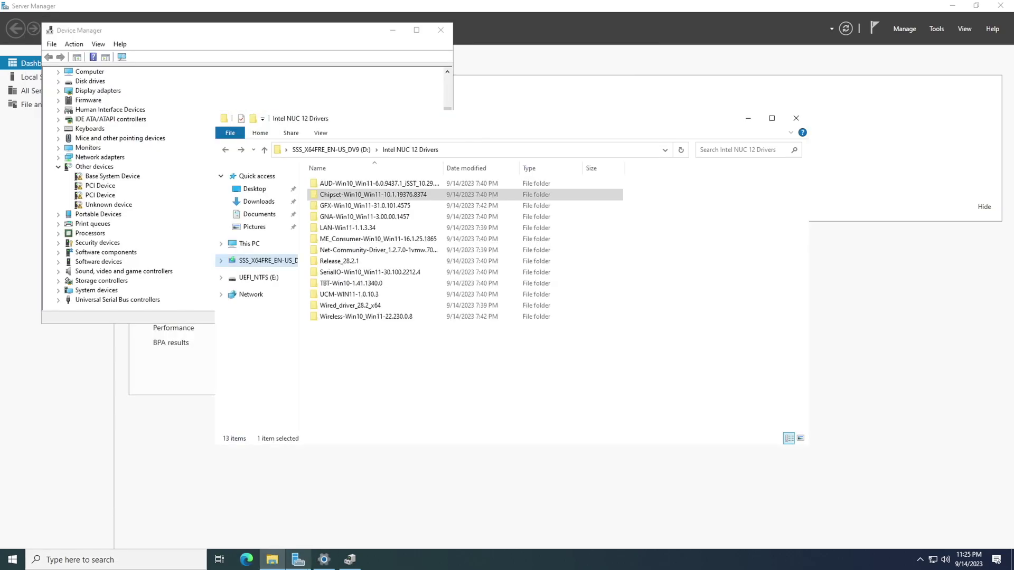
pyautogui.click(324, 559)
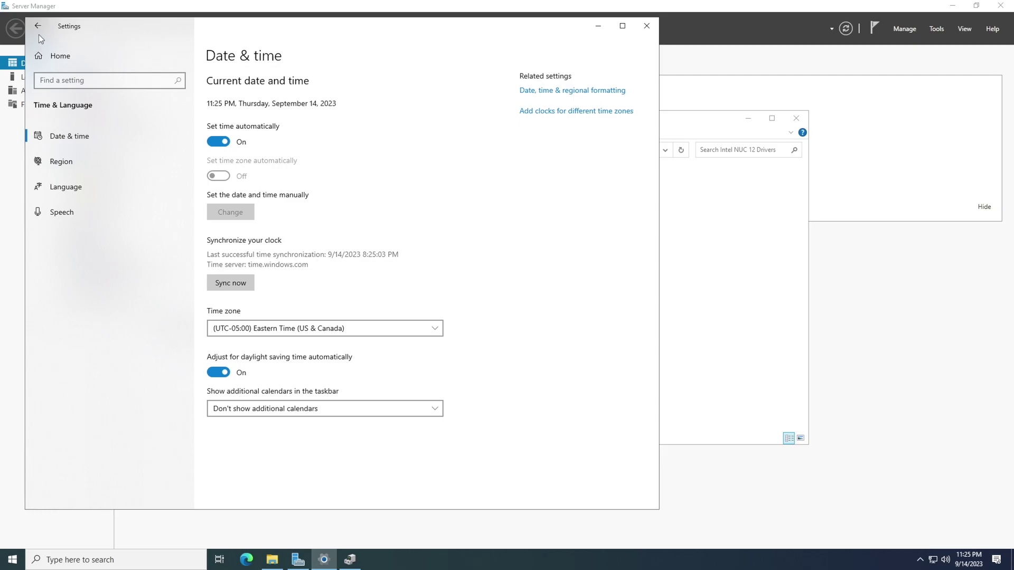
pyautogui.click(55, 53)
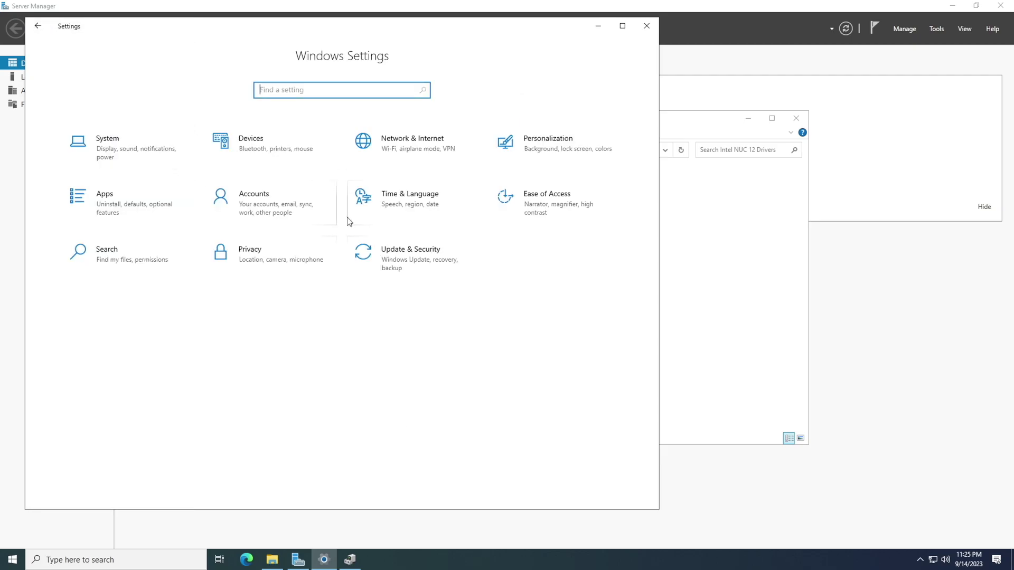
pyautogui.click(386, 252)
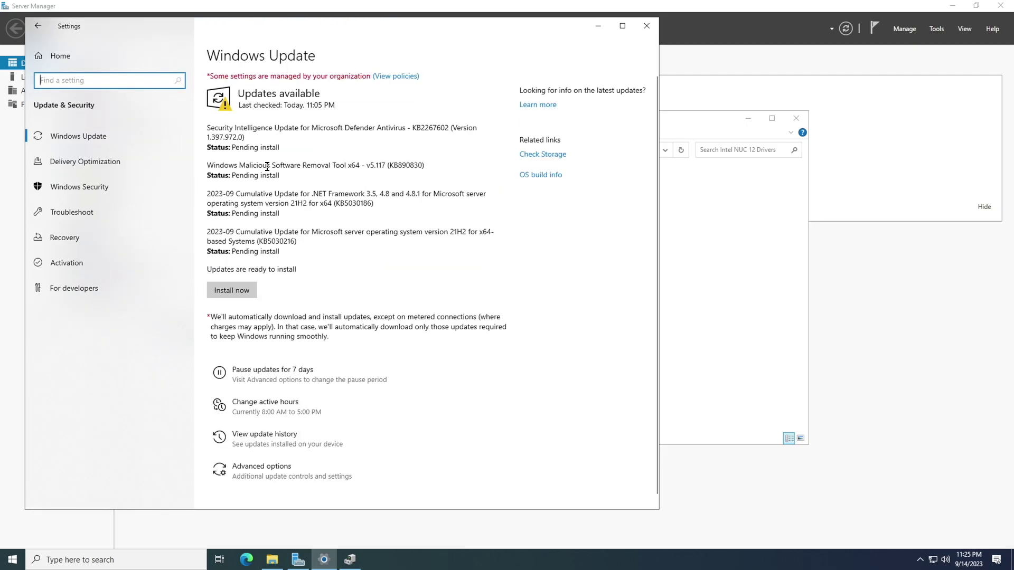
pyautogui.click(236, 290)
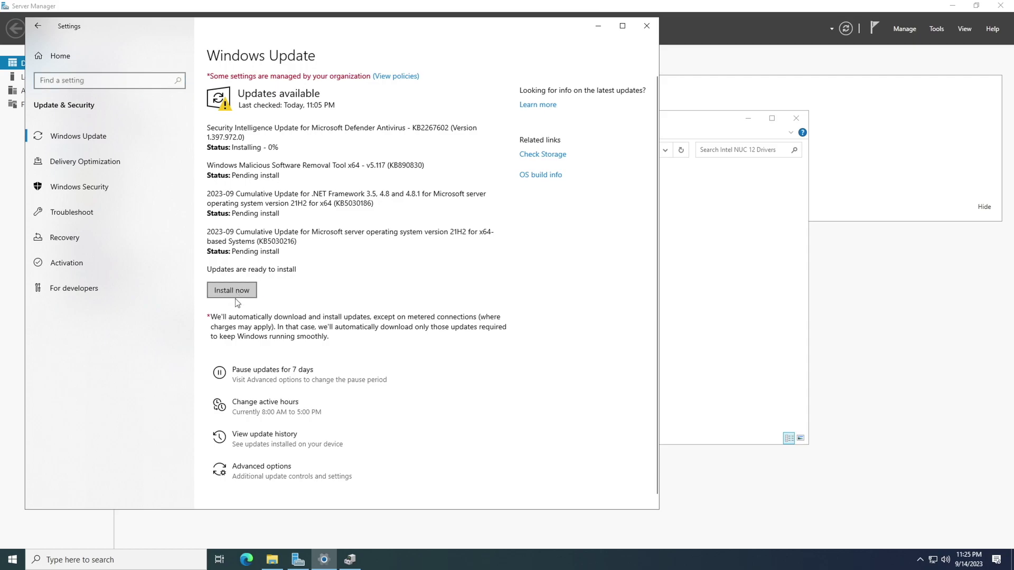